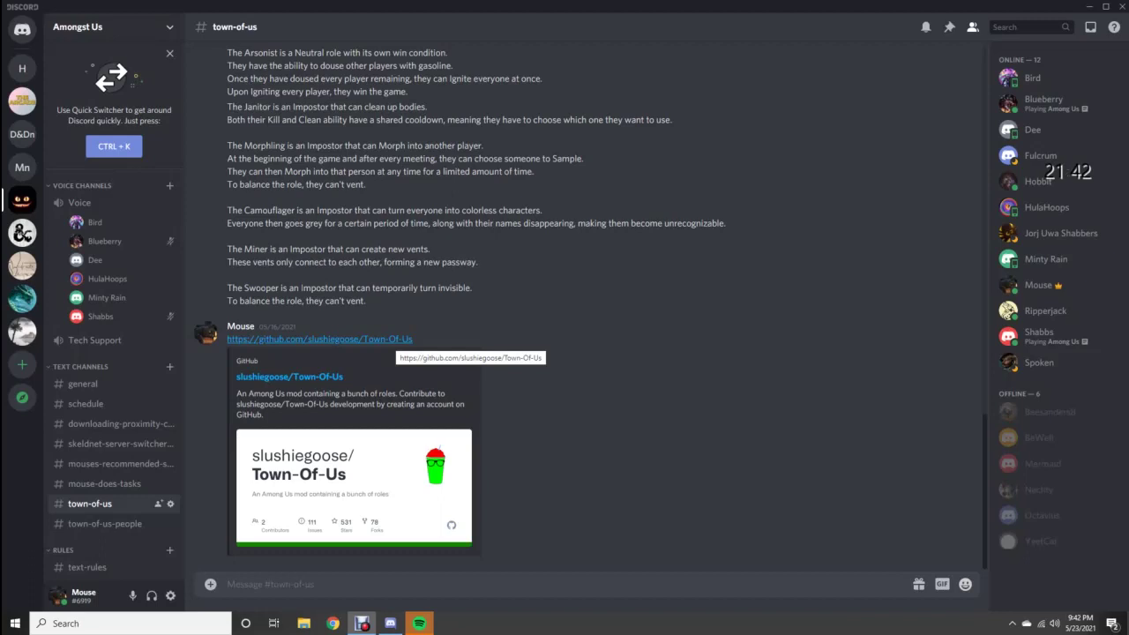
Step: Open the posted slushiegoose/Town-Of-Us GitHub link and go to the Releases table in the README
{"action": "left_click", "coordinate": [392, 339]}
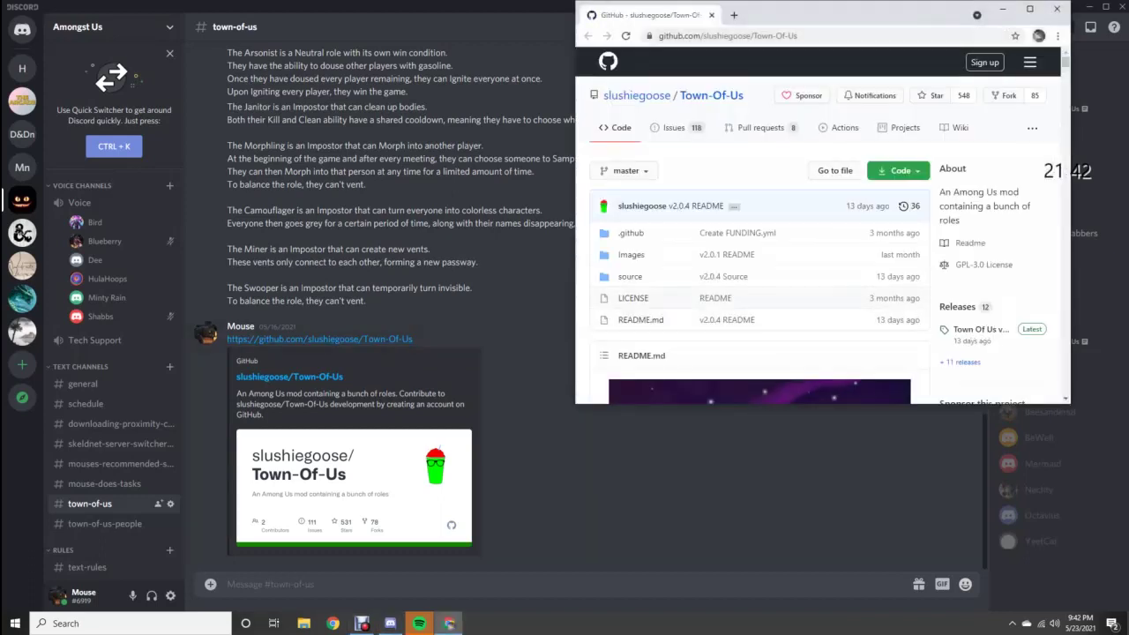
{"action": "scroll", "coordinate": [737, 233], "scroll_direction": "down", "scroll_amount": 4}
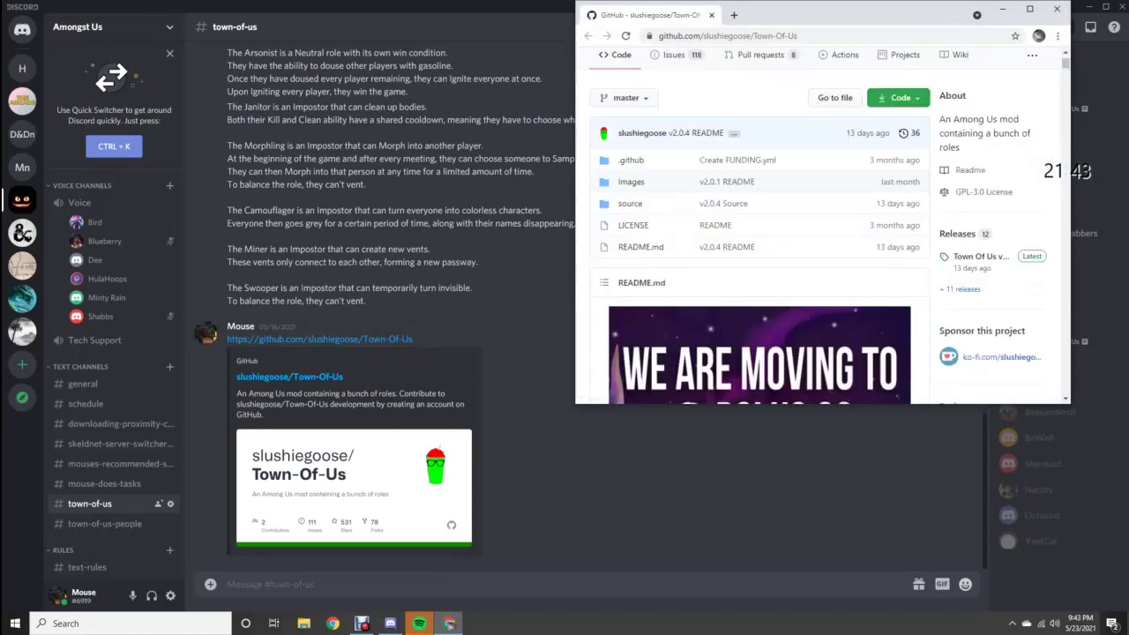
{"action": "scroll", "coordinate": [758, 229], "scroll_direction": "down", "scroll_amount": 10}
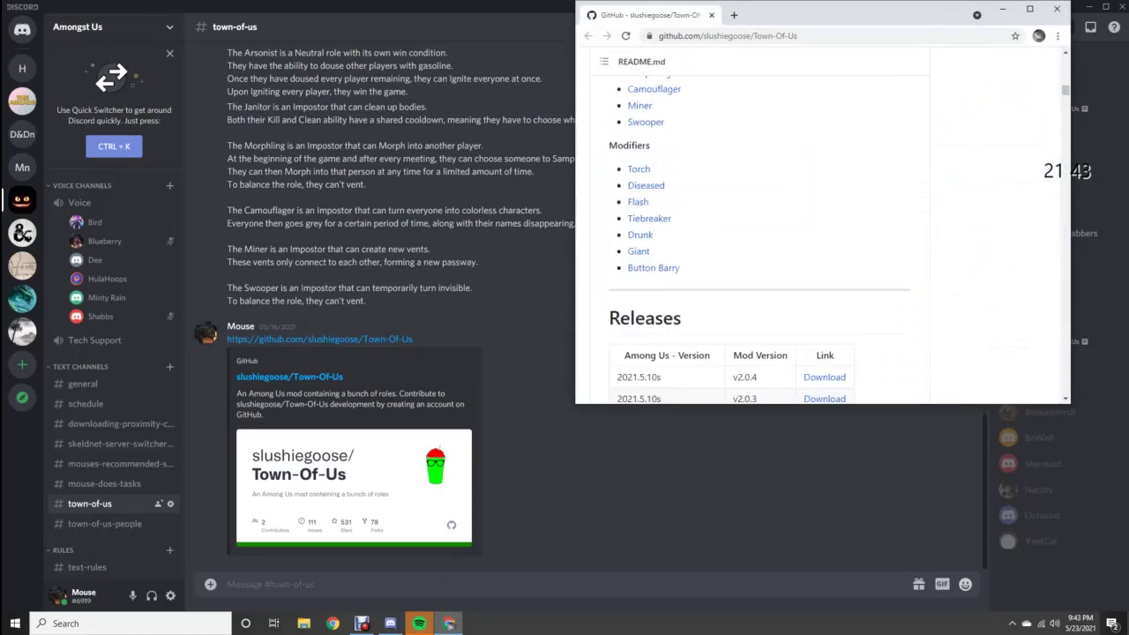
{"action": "scroll", "coordinate": [758, 229], "scroll_direction": "down", "scroll_amount": 4}
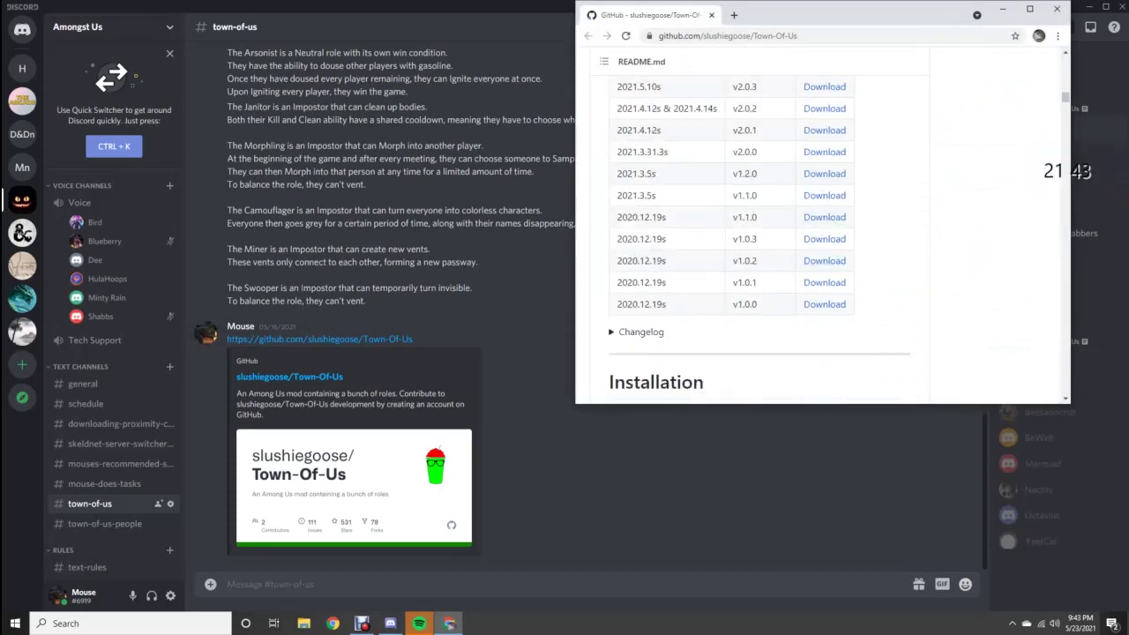
{"action": "scroll", "coordinate": [758, 229], "scroll_direction": "up", "scroll_amount": 4}
{"action": "scroll", "coordinate": [758, 229], "scroll_direction": "down", "scroll_amount": 2}
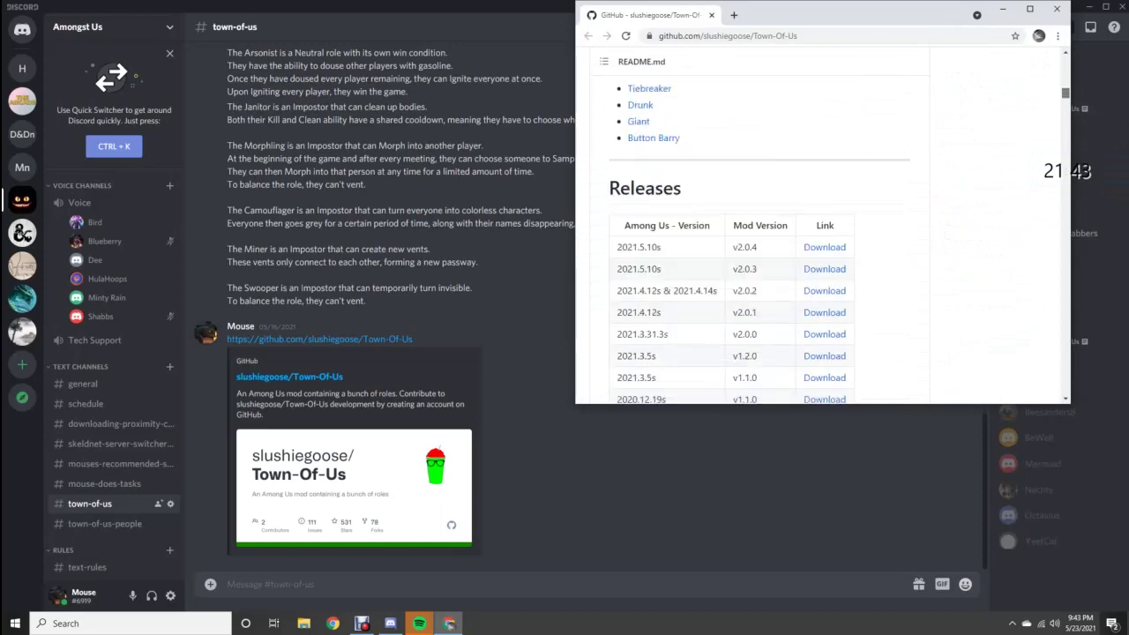
{"action": "scroll", "coordinate": [758, 229], "scroll_direction": "down", "scroll_amount": 1}
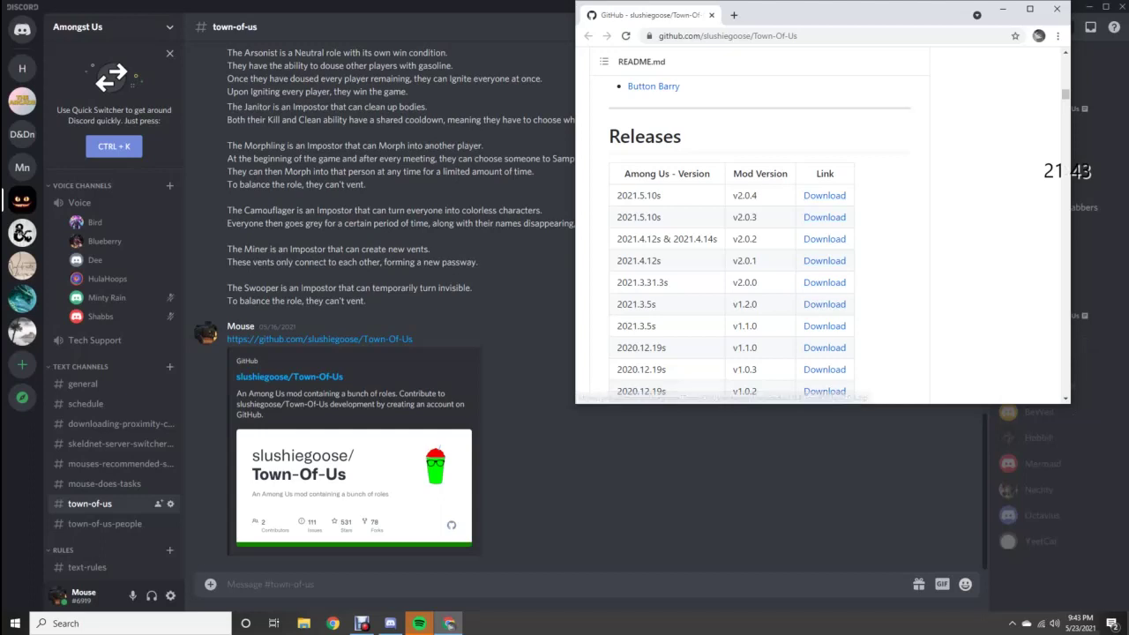
Step: Download mod version v2.0.4 for Among Us 2021.5.10s and have the zip file open when it is done
{"action": "left_click_drag", "start_coordinate": [756, 195], "coordinate": [732, 195]}
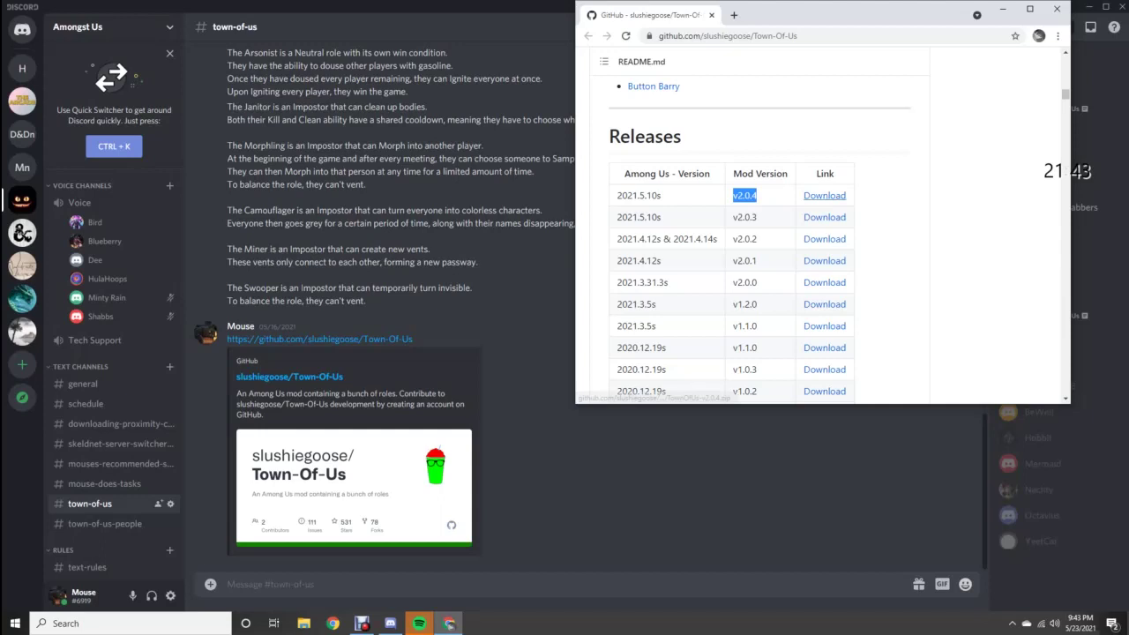
{"action": "left_click", "coordinate": [824, 195]}
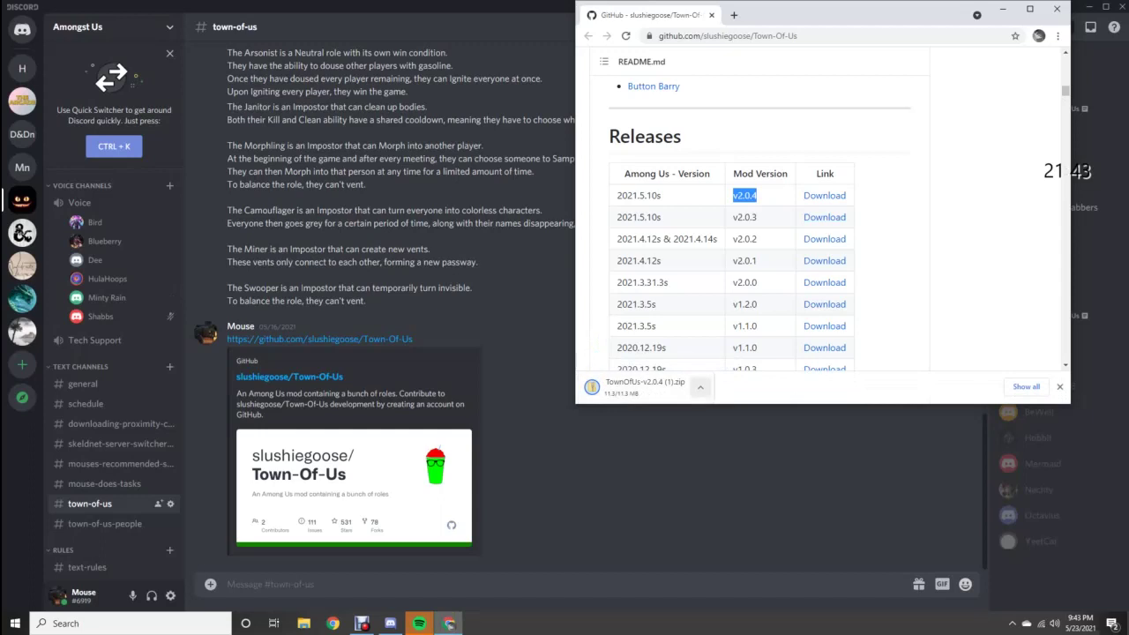
{"action": "left_click", "coordinate": [699, 386]}
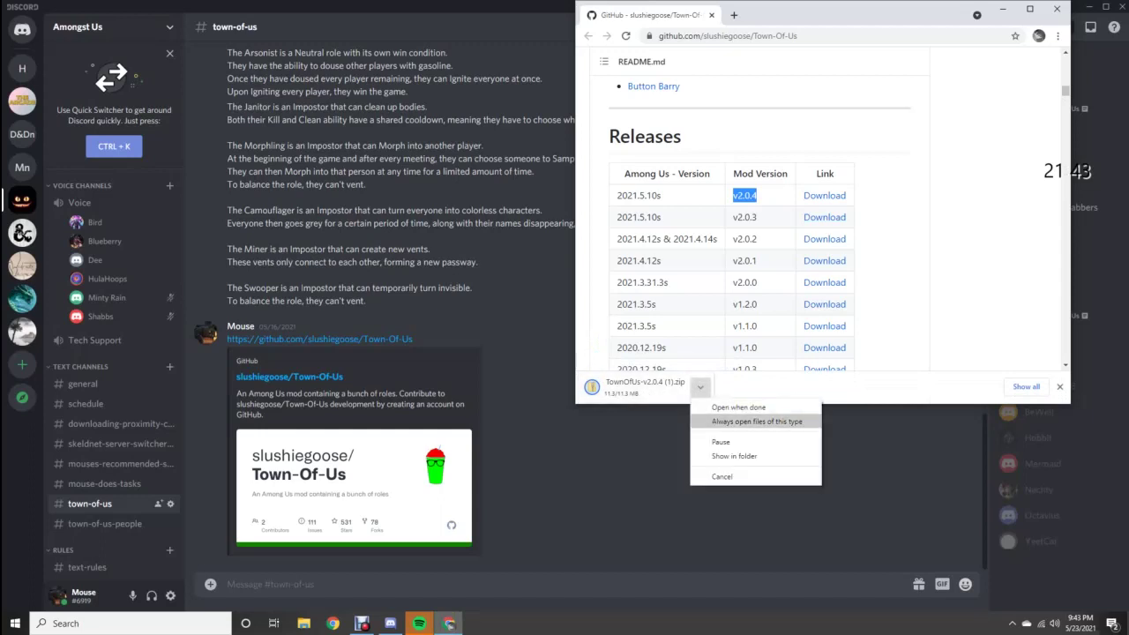
{"action": "left_click", "coordinate": [738, 406]}
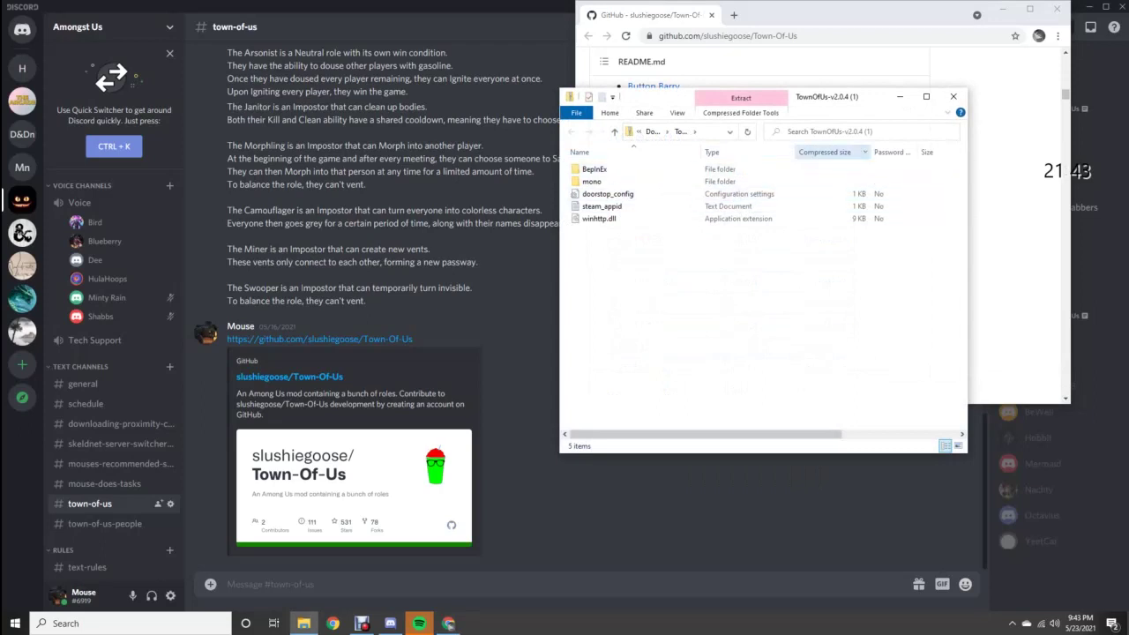
Step: Minimize the browser and Discord, and move the opened archive window aside on the desktop
{"action": "left_click", "coordinate": [1003, 9]}
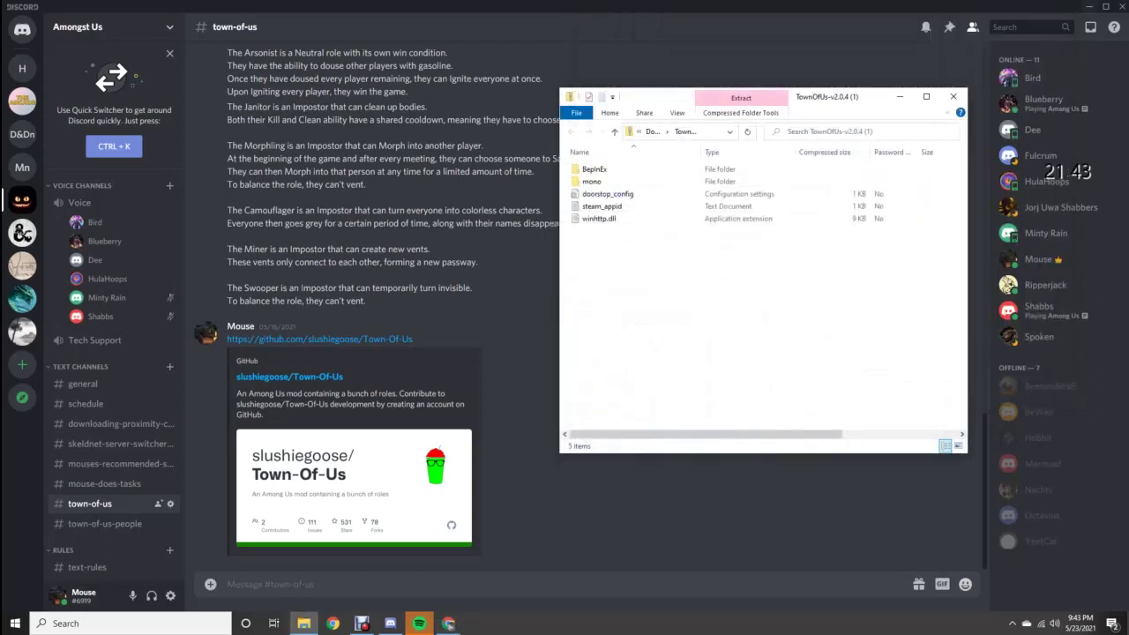
{"action": "left_click", "coordinate": [1089, 7]}
{"action": "left_click_drag", "start_coordinate": [838, 102], "coordinate": [361, 67]}
Step: Check the contents of the existing Town of US desktop folder, close it and delete the folder
{"action": "double_click", "coordinate": [1051, 263]}
{"action": "left_click_drag", "start_coordinate": [386, 79], "coordinate": [845, 102]}
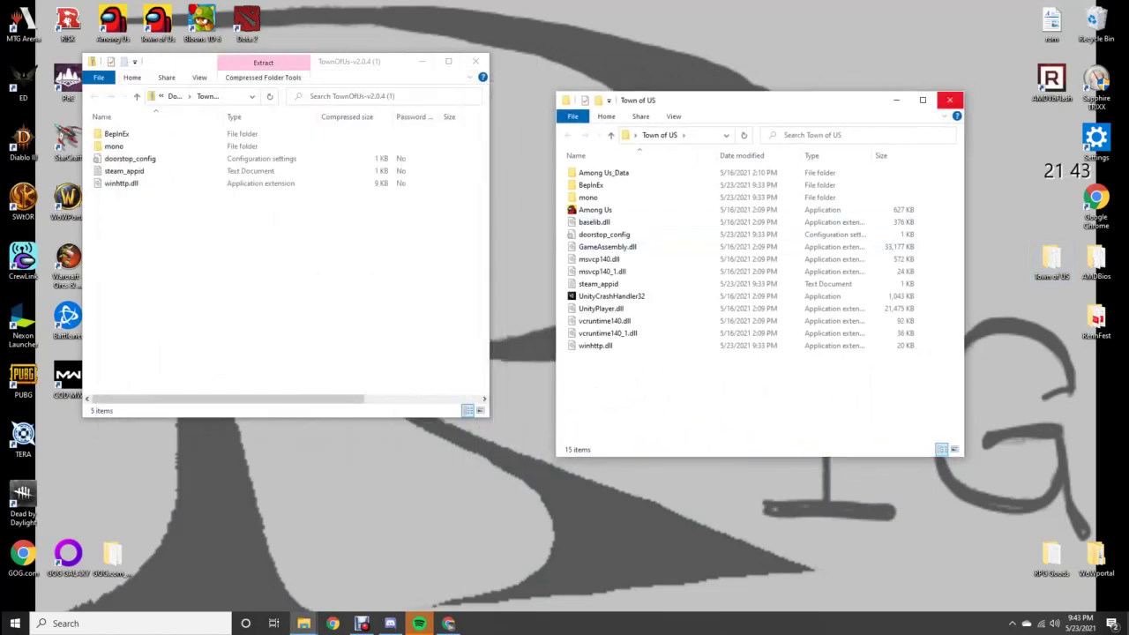
{"action": "left_click", "coordinate": [949, 99]}
{"action": "left_click_drag", "start_coordinate": [961, 204], "coordinate": [1050, 321]}
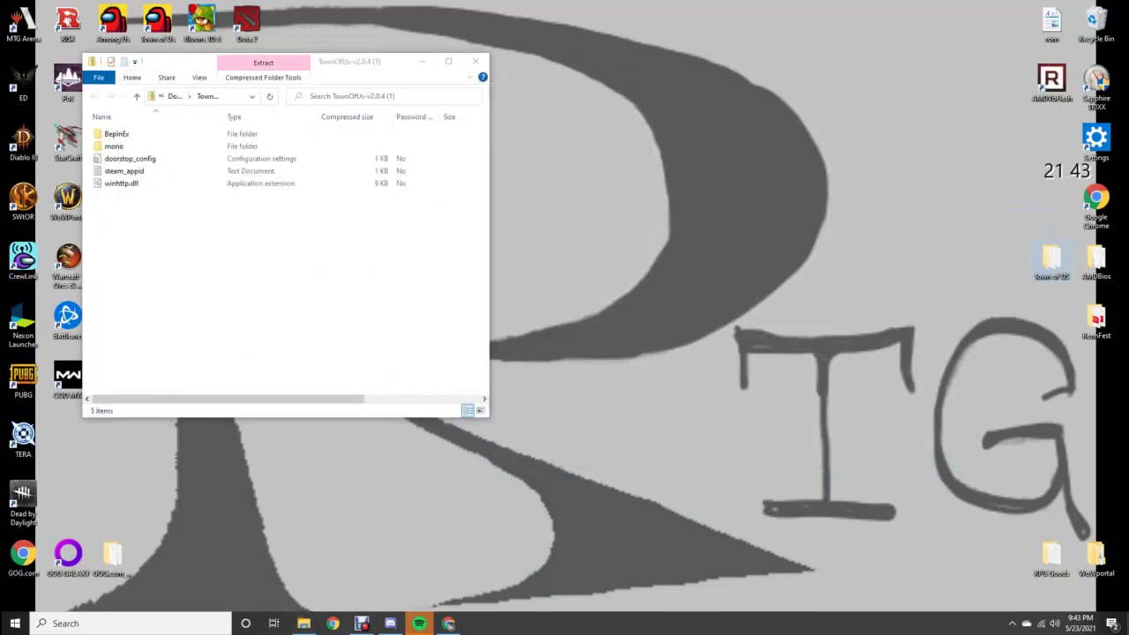
{"action": "key", "text": "Delete"}
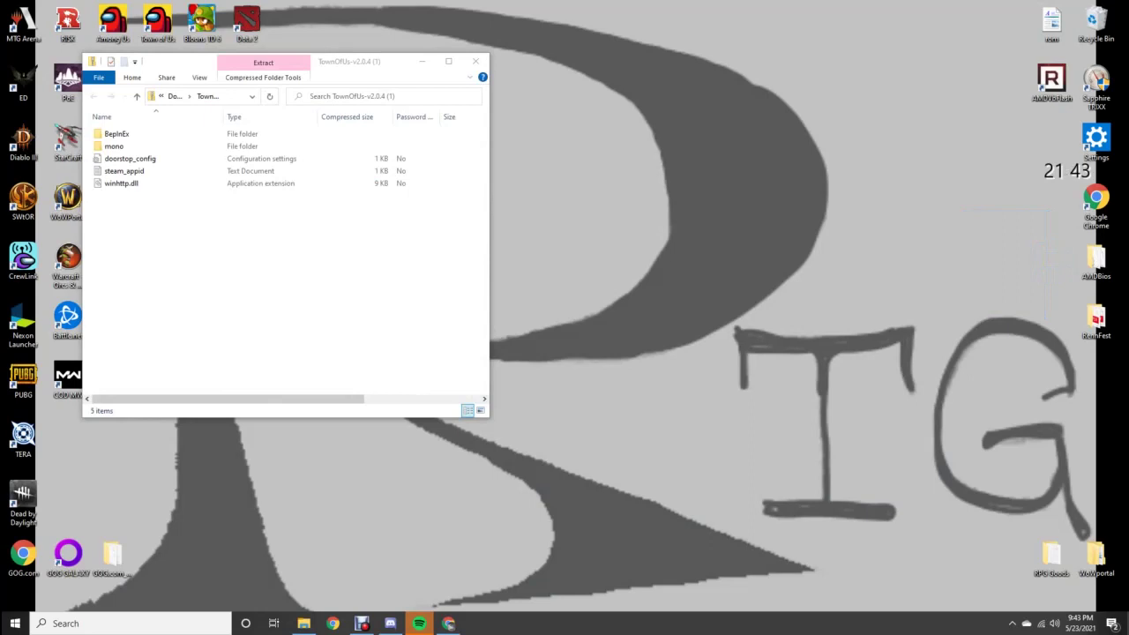
Step: Create a new desktop folder named "Town of Us" and open it
{"action": "right_click", "coordinate": [850, 251]}
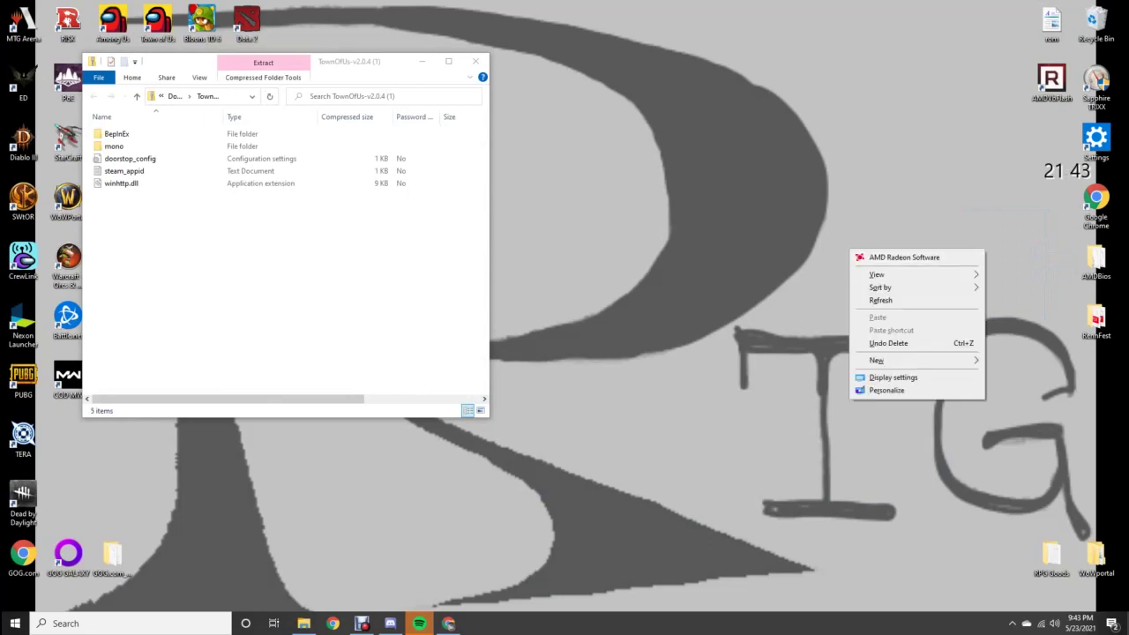
{"action": "mouse_move", "coordinate": [882, 360]}
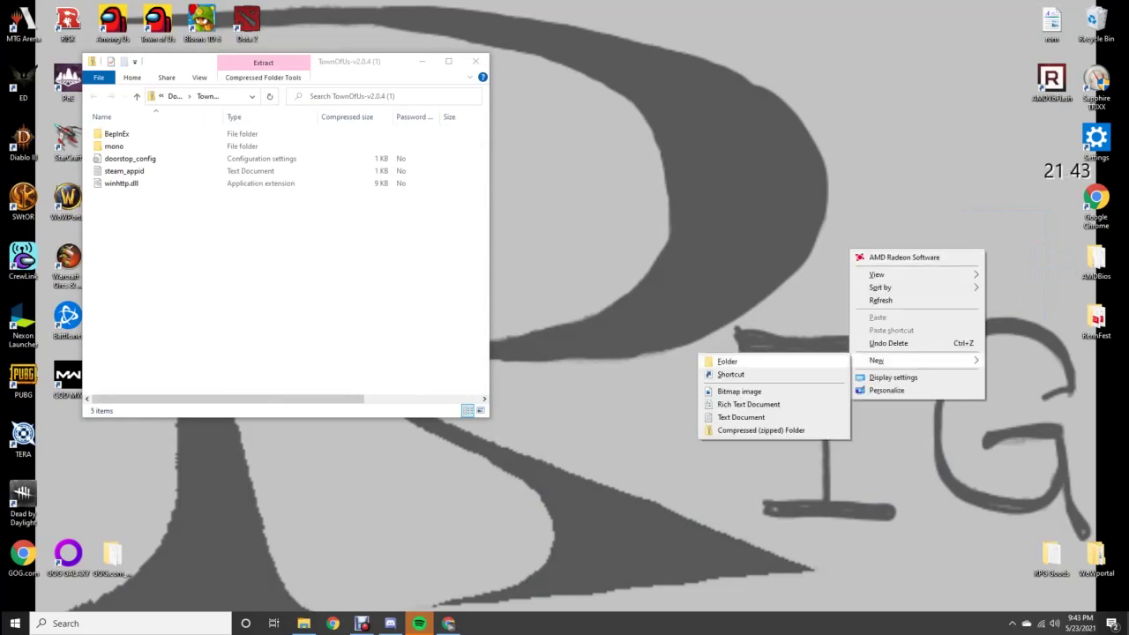
{"action": "left_click", "coordinate": [727, 360]}
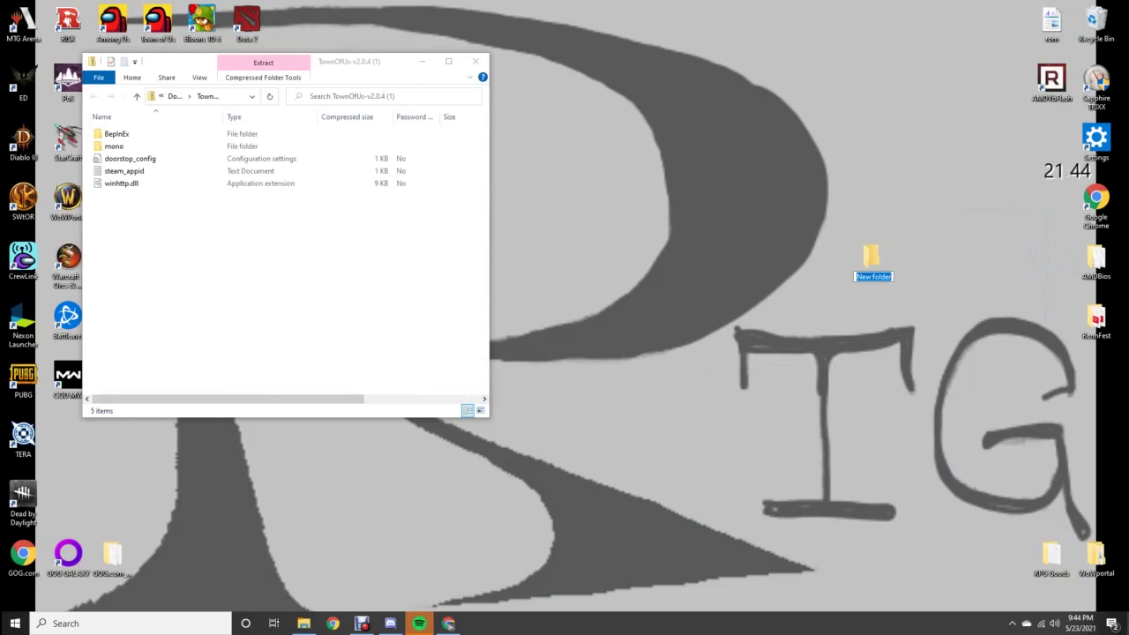
{"action": "type", "text": "1"}
{"action": "type", "text": "own"}
{"action": "type", "text": " of Us"}
{"action": "key", "text": "Return"}
{"action": "double_click", "coordinate": [872, 261]}
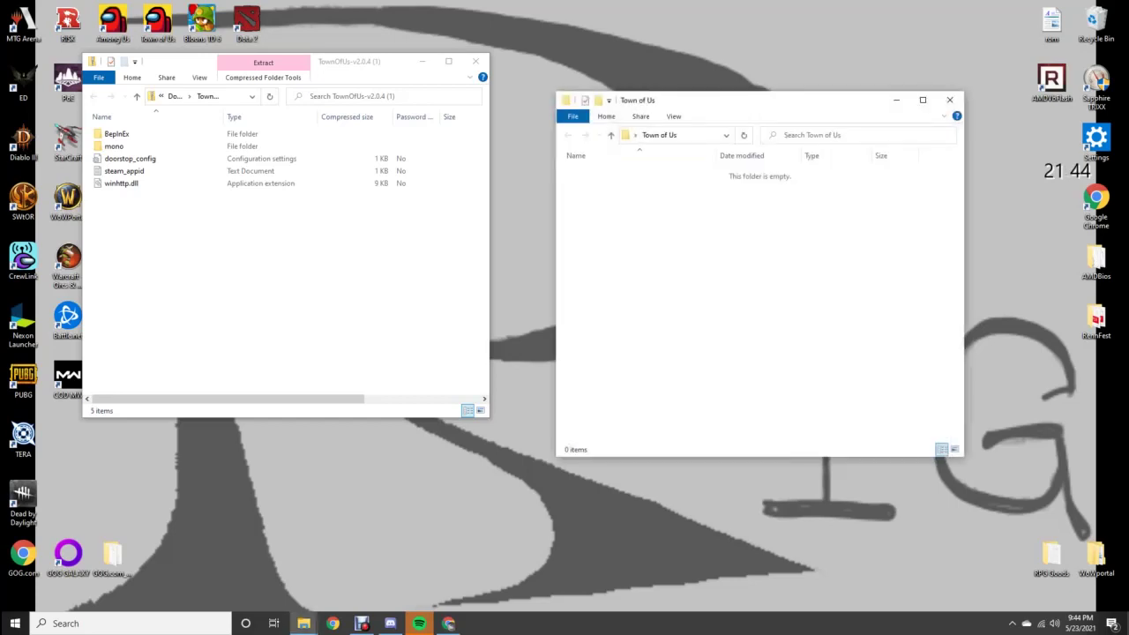
Step: Copy everything in the TownOfUs-v2.0.4 archive into the Town of Us folder and close the archive window
{"action": "left_click_drag", "start_coordinate": [328, 263], "coordinate": [170, 124]}
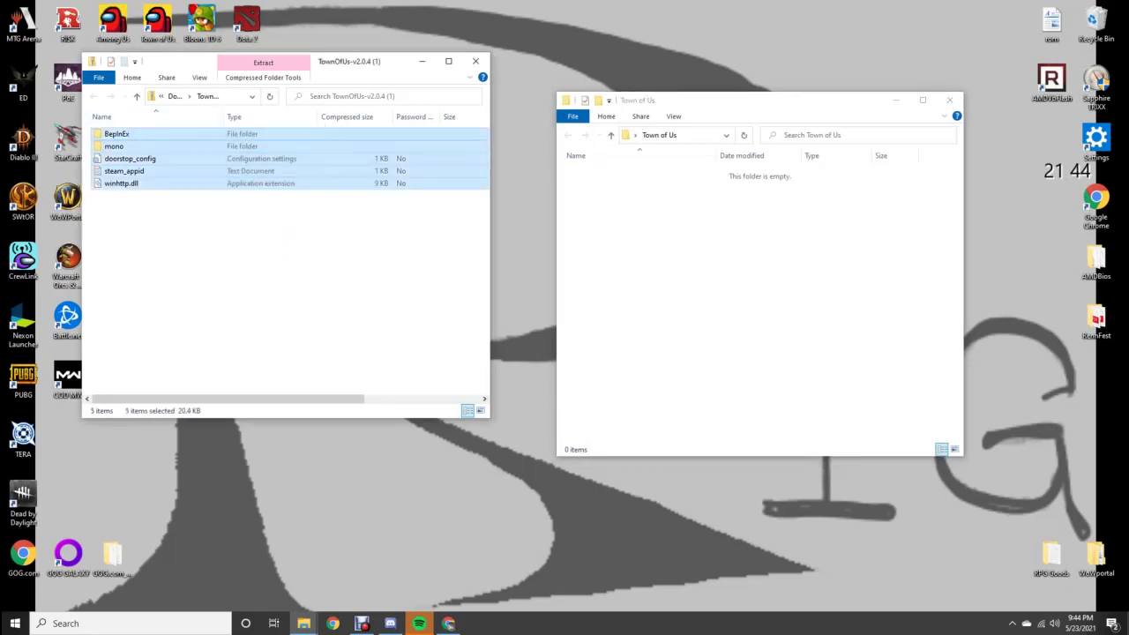
{"action": "left_click_drag", "start_coordinate": [141, 159], "coordinate": [743, 310]}
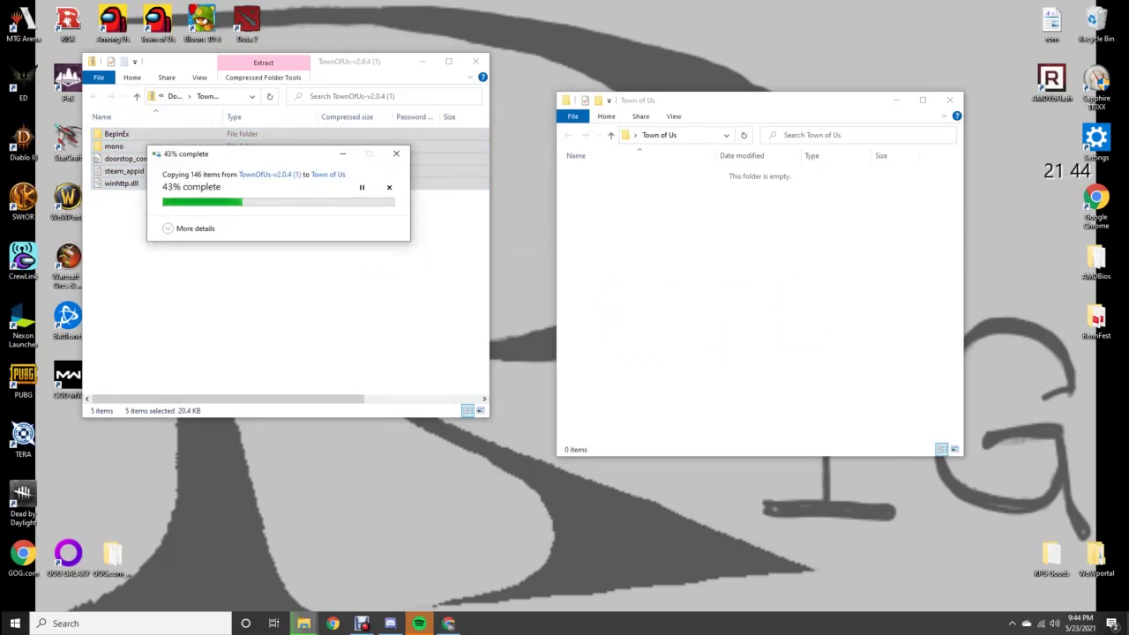
{"action": "left_click", "coordinate": [475, 61]}
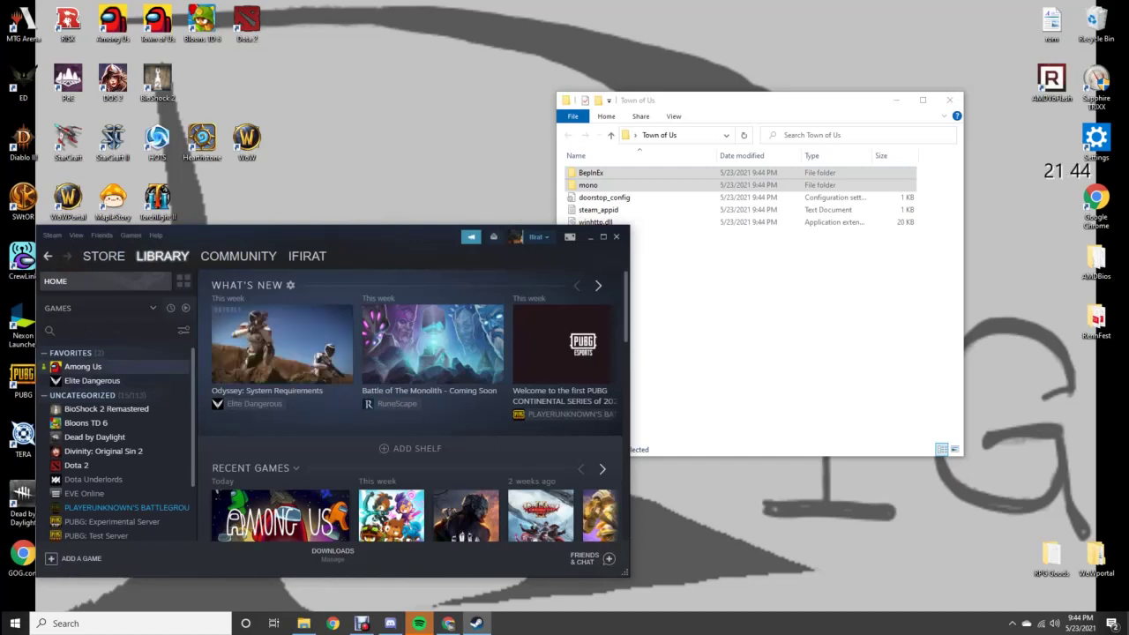
Step: Browse the local files of Among Us from the Steam library and place that folder window beside Town of Us
{"action": "right_click", "coordinate": [103, 368]}
{"action": "mouse_move", "coordinate": [123, 424]}
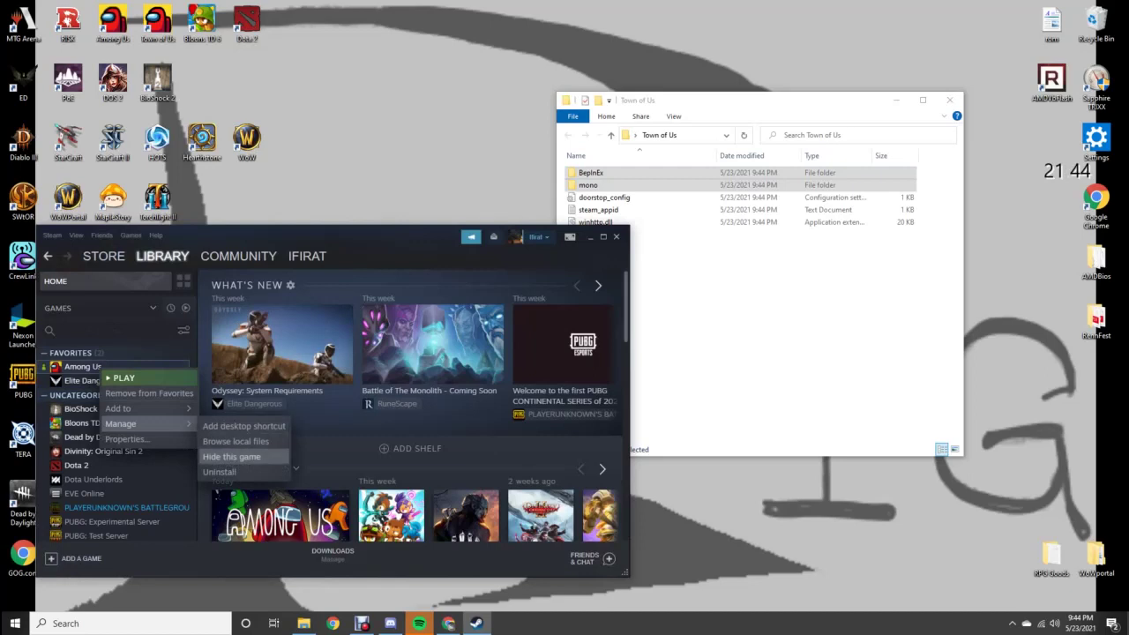
{"action": "left_click", "coordinate": [235, 441]}
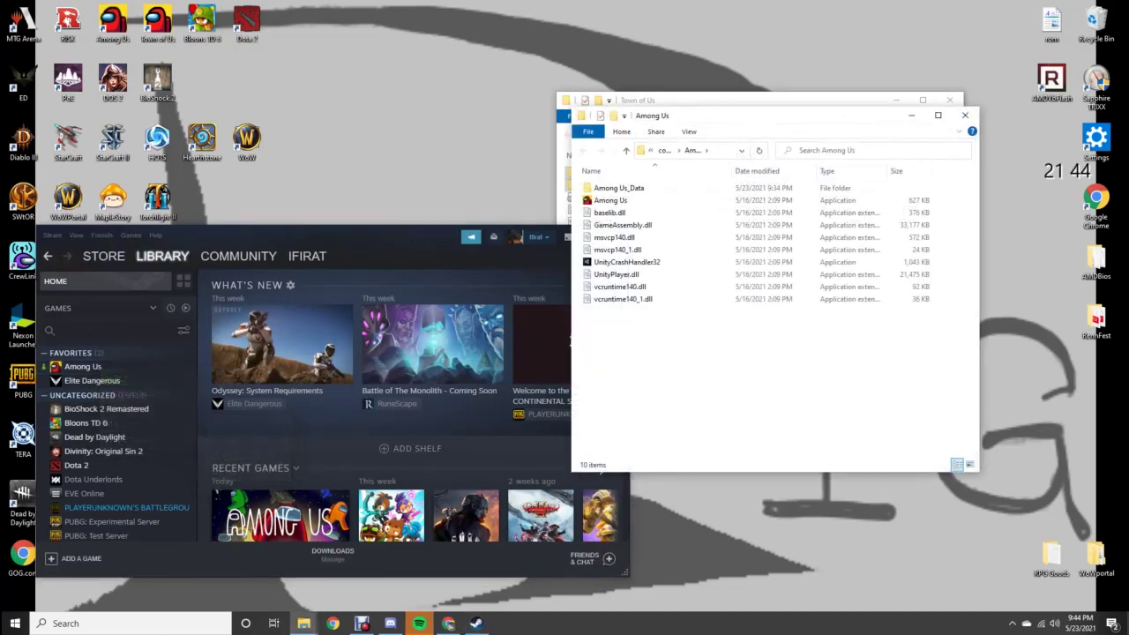
{"action": "left_click_drag", "start_coordinate": [752, 116], "coordinate": [331, 88]}
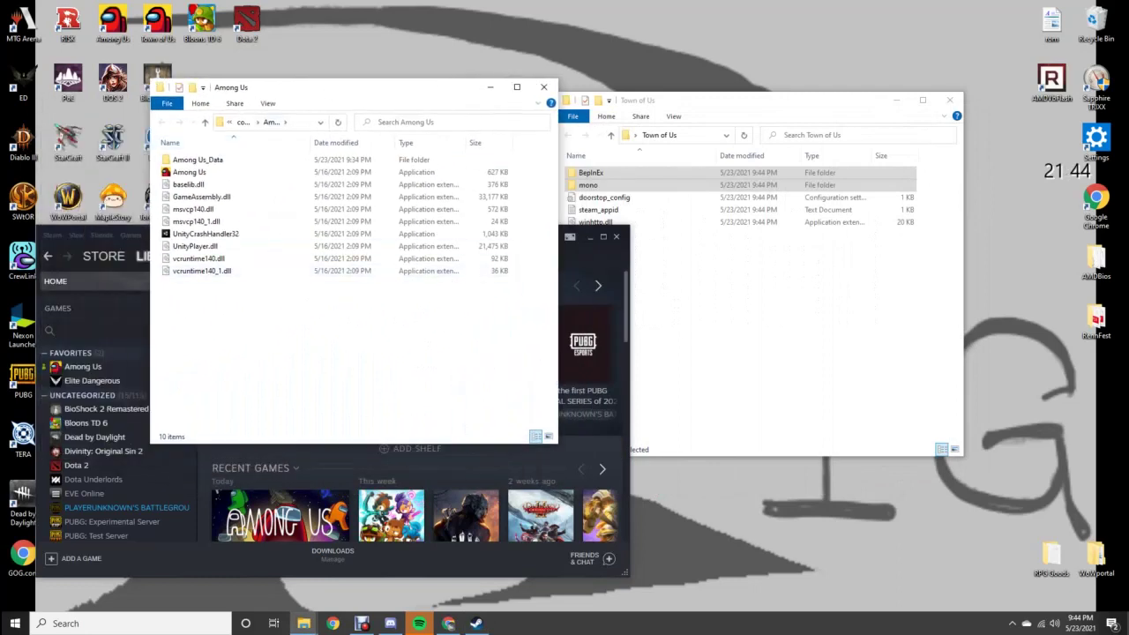
Step: Copy all Among Us game files into the Town of Us folder and close the Among Us folder window
{"action": "left_click_drag", "start_coordinate": [302, 374], "coordinate": [233, 152]}
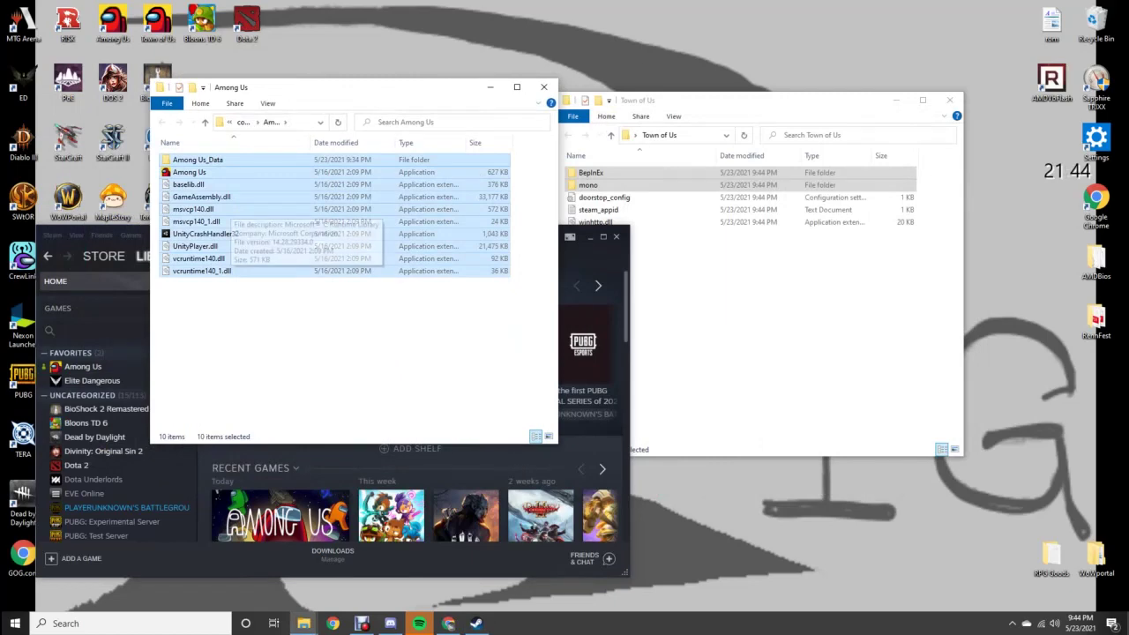
{"action": "right_click", "coordinate": [206, 159]}
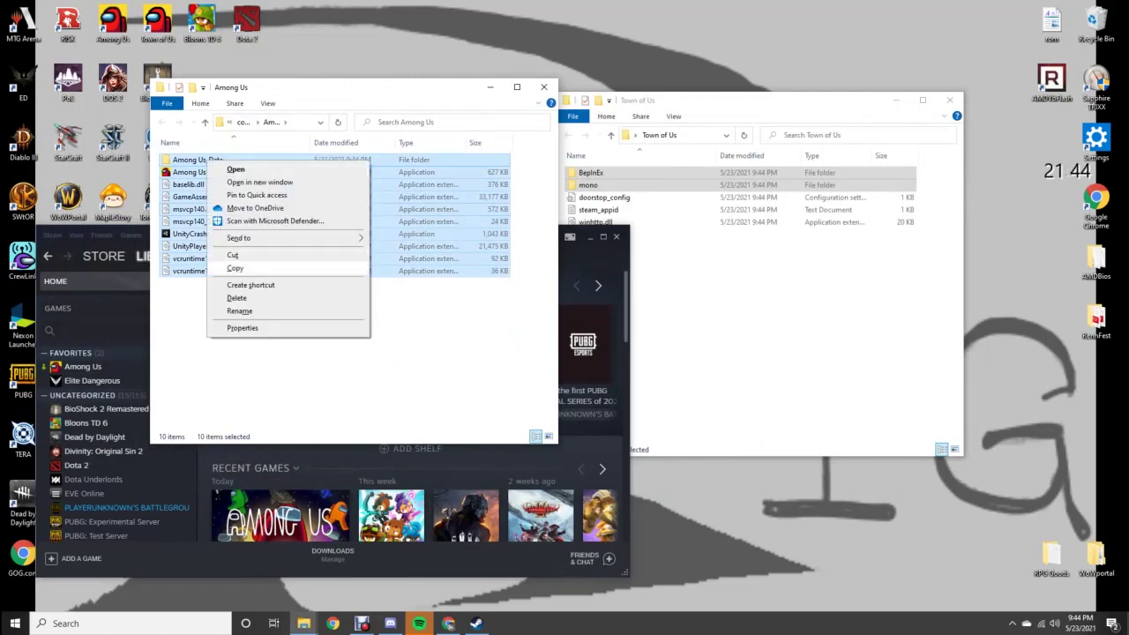
{"action": "left_click", "coordinate": [235, 267]}
{"action": "right_click", "coordinate": [746, 308]}
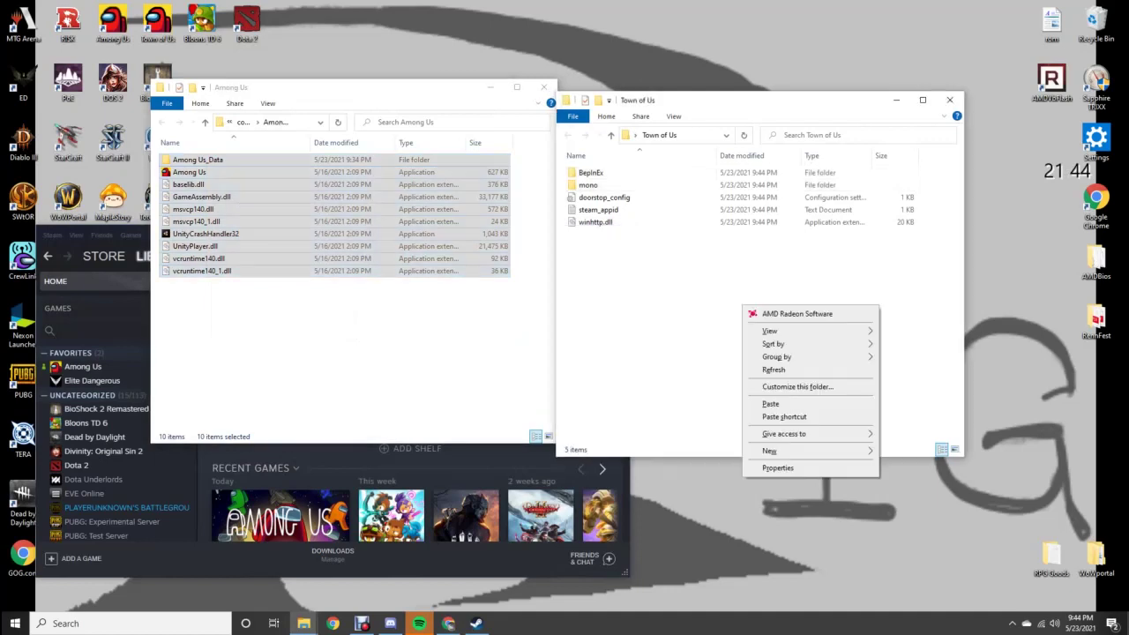
{"action": "left_click", "coordinate": [770, 403]}
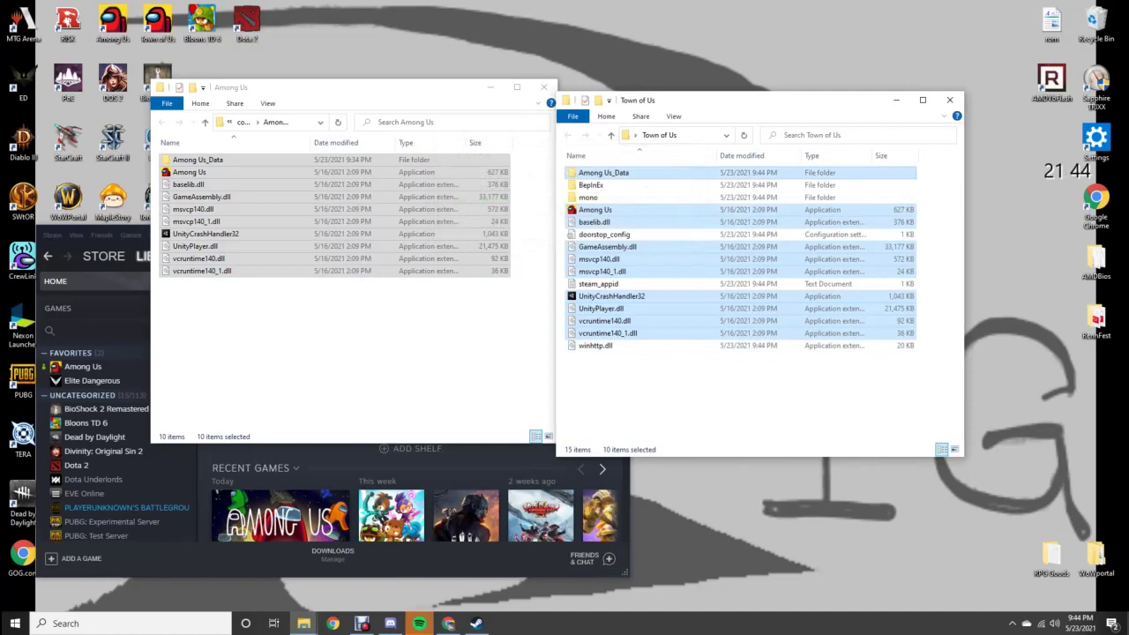
{"action": "left_click", "coordinate": [770, 403]}
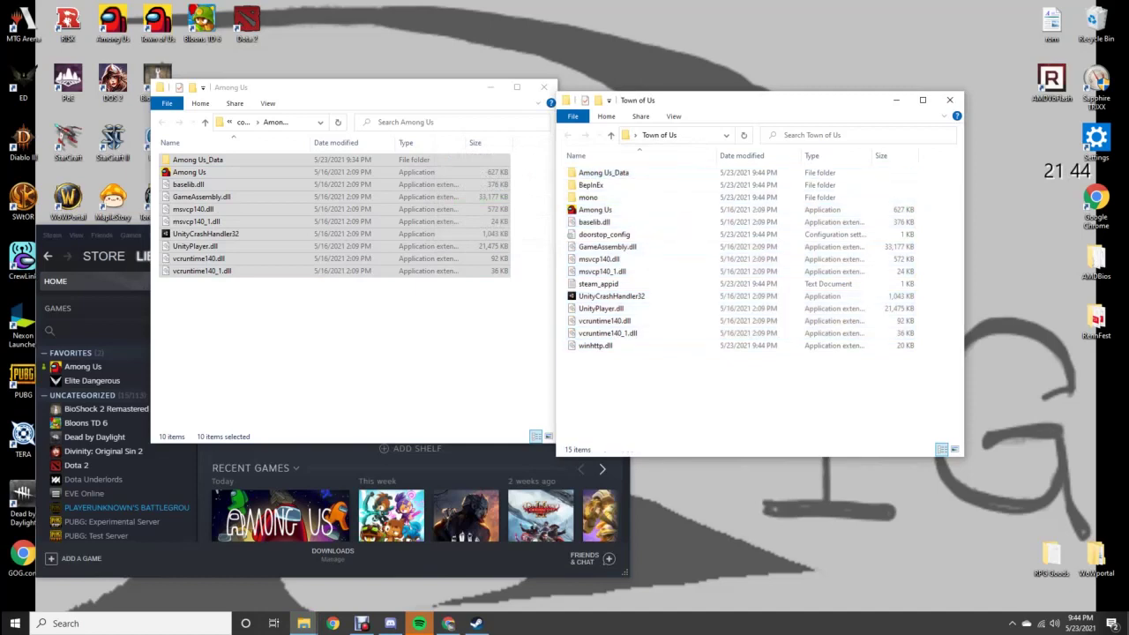
{"action": "left_click", "coordinate": [543, 87]}
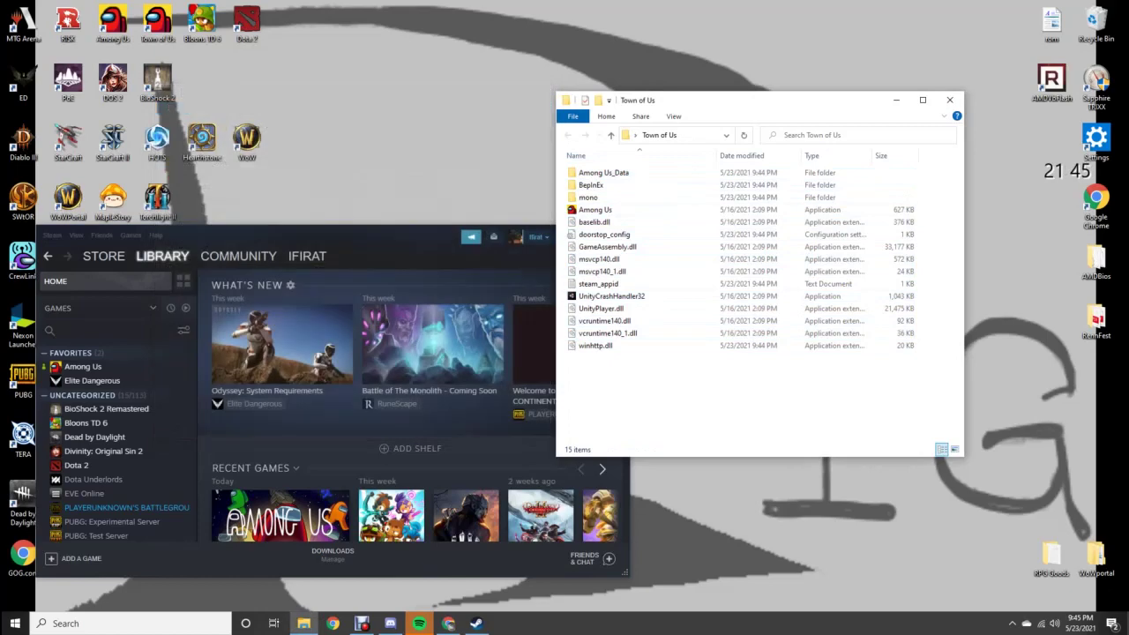
Step: Close Steam and delete the old Town of Us shortcut from the desktop
{"action": "key", "text": "alt+Tab"}
{"action": "key", "text": "alt+F4"}
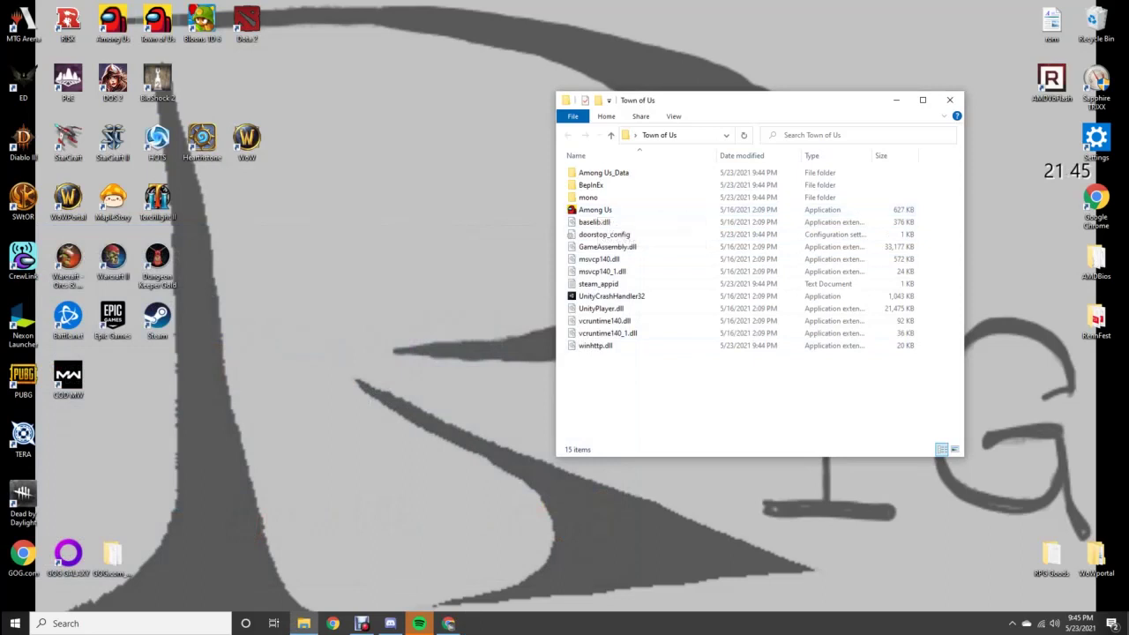
{"action": "left_click", "coordinate": [157, 22]}
{"action": "key", "text": "Delete"}
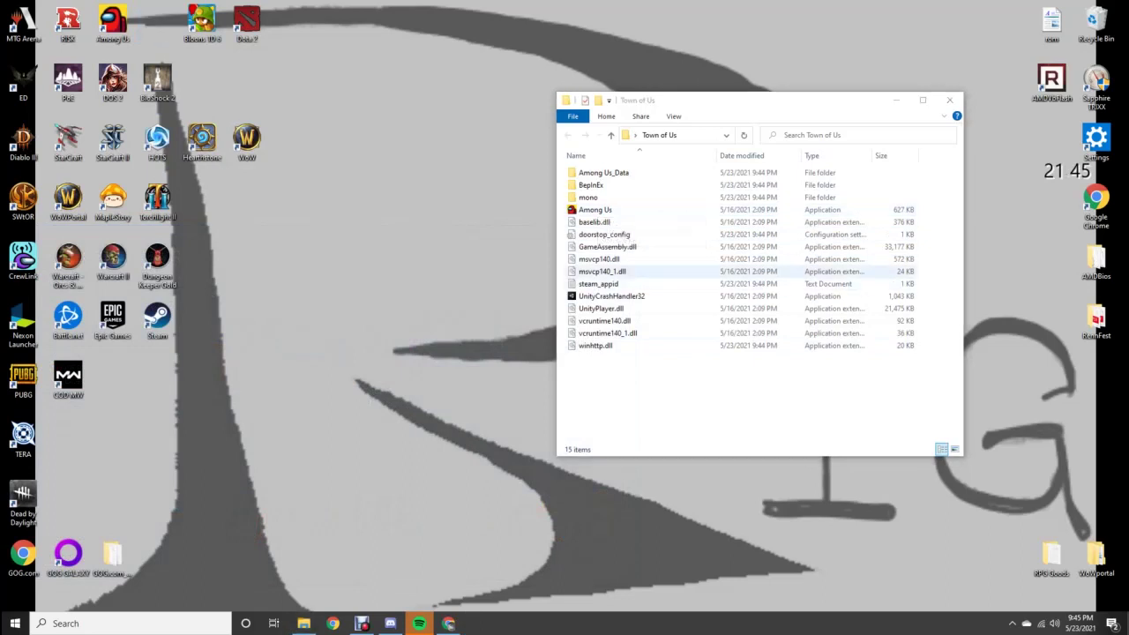
{"action": "left_click_drag", "start_coordinate": [595, 209], "coordinate": [414, 189]}
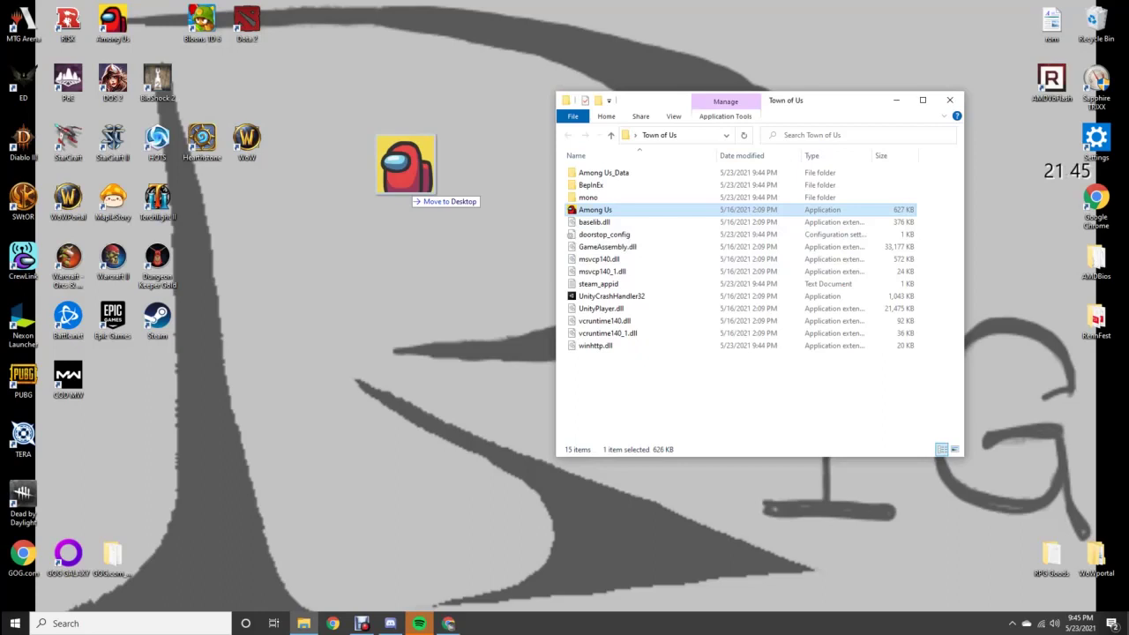
{"action": "left_click_drag", "start_coordinate": [405, 190], "coordinate": [654, 414]}
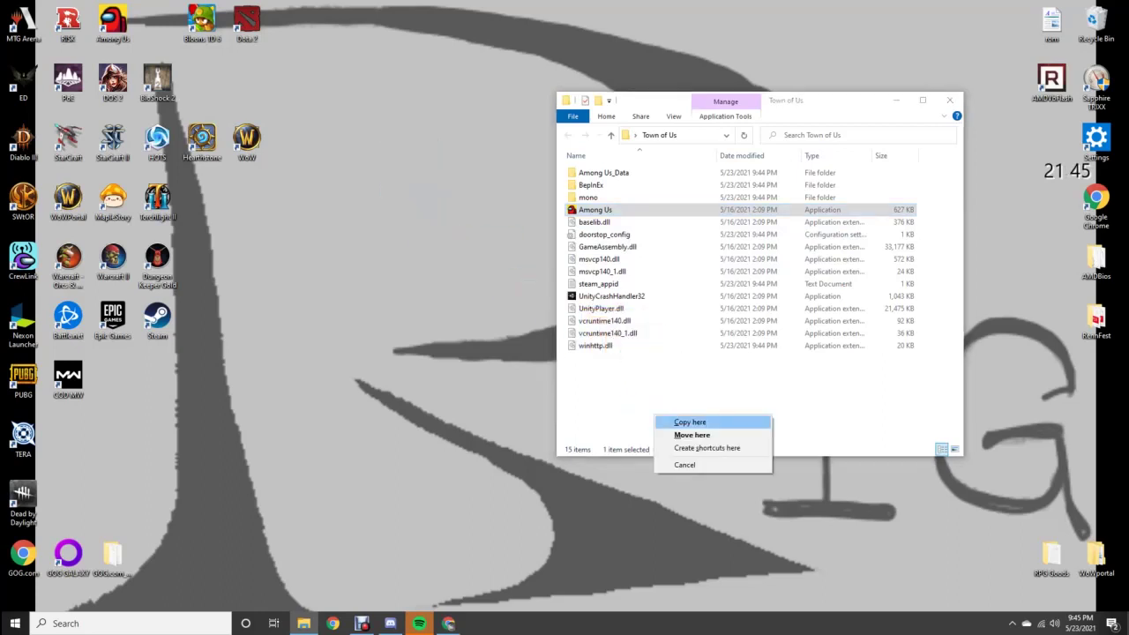
{"action": "left_click", "coordinate": [705, 448]}
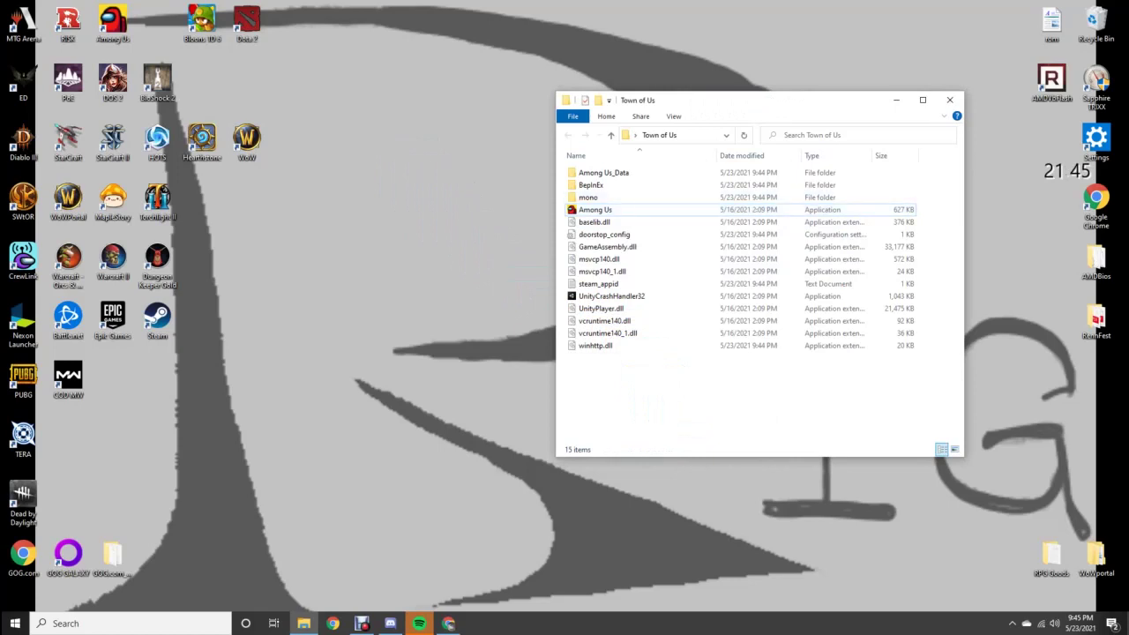
Step: Create a desktop shortcut to the Among Us application in the Town of Us folder and rename it Town of Us
{"action": "left_click_drag", "start_coordinate": [595, 210], "coordinate": [430, 188]}
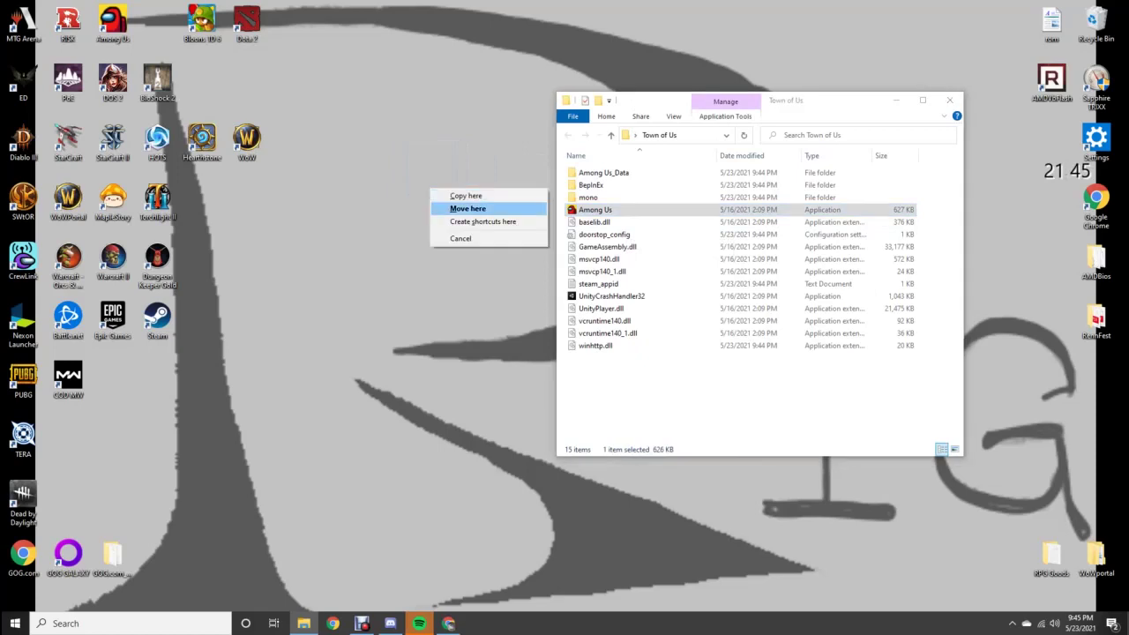
{"action": "left_click", "coordinate": [482, 222]}
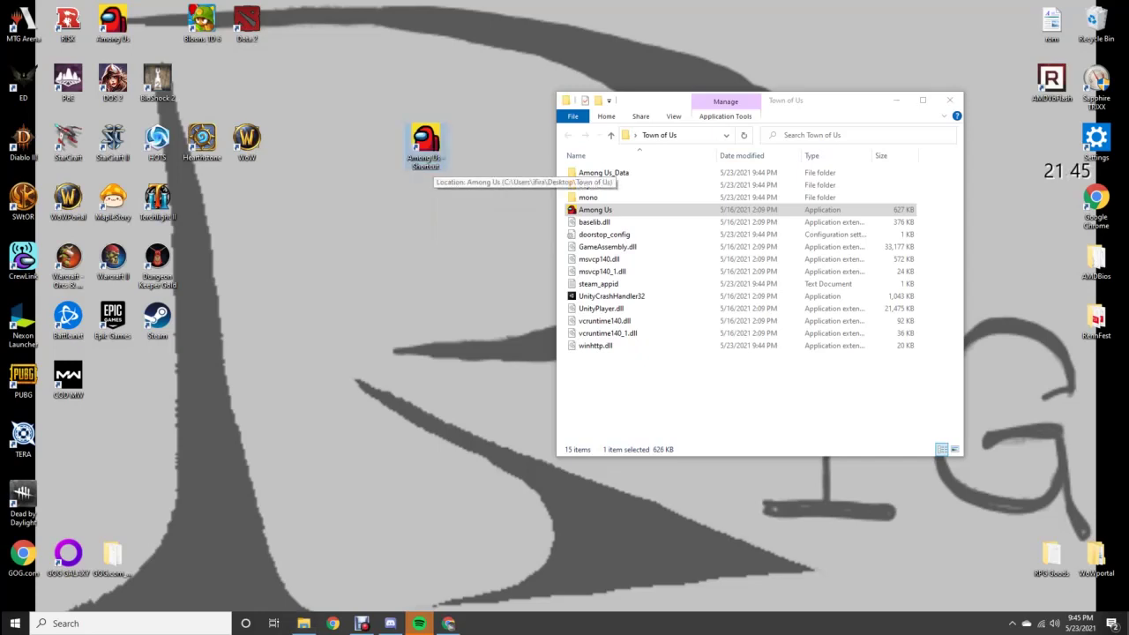
{"action": "key", "text": "F2"}
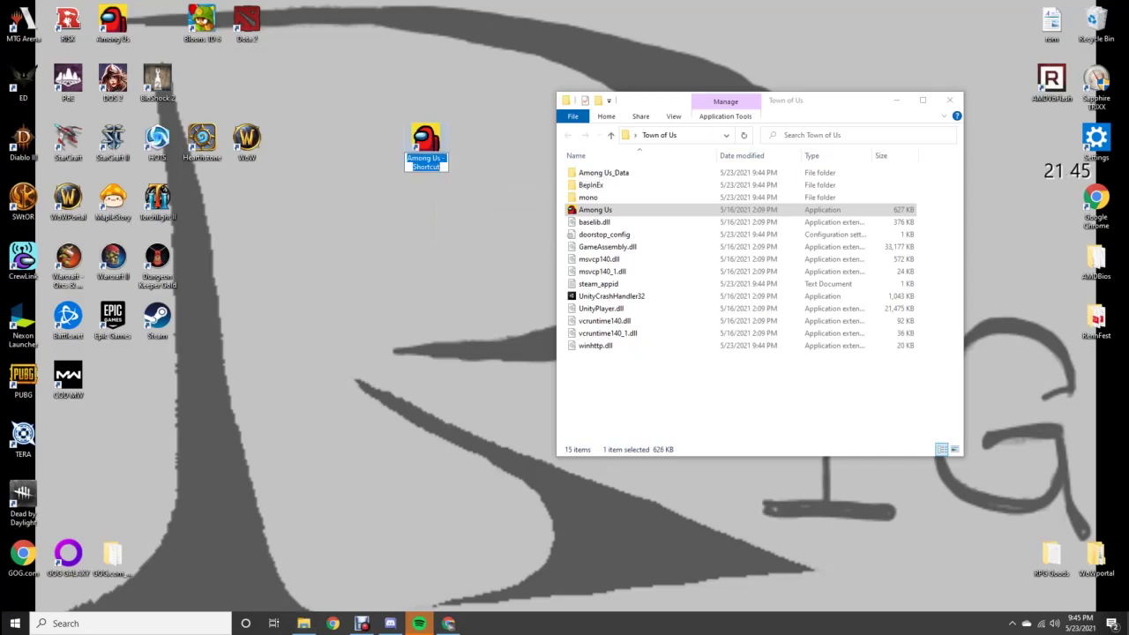
{"action": "type", "text": "Town of"}
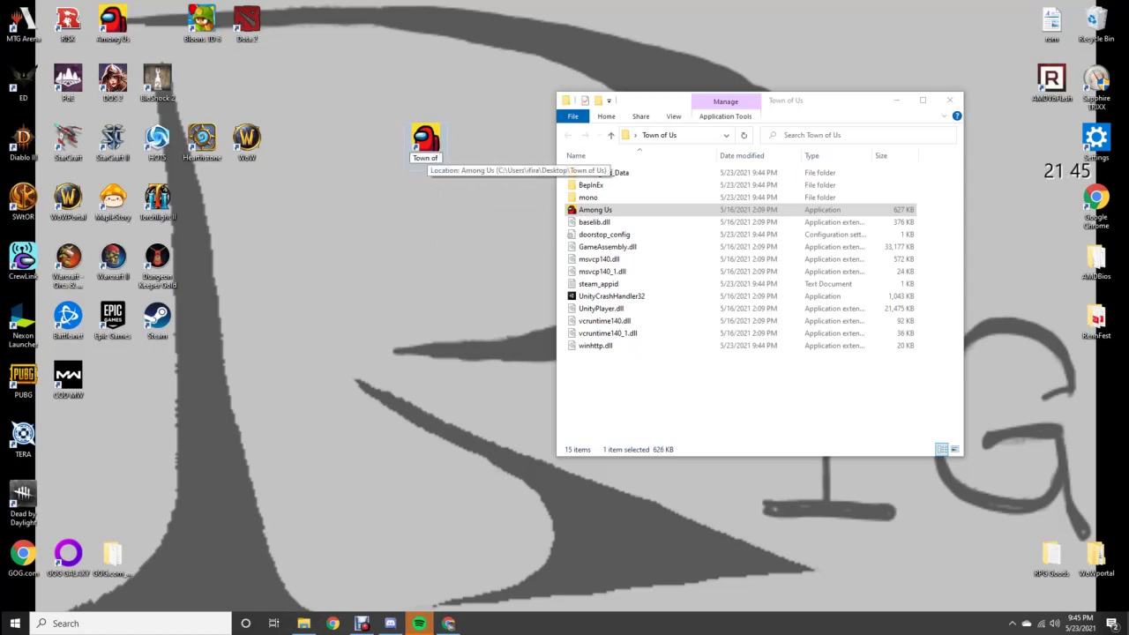
{"action": "type", "text": " Us"}
{"action": "key", "text": "Return"}
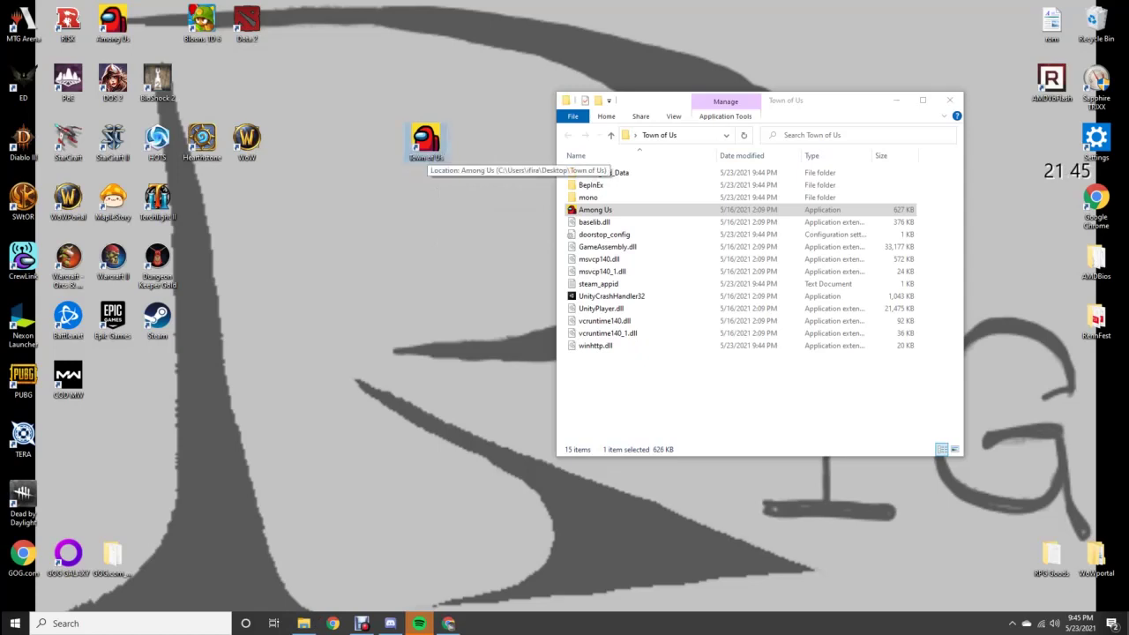
Step: Place the Town of Us shortcut beside the Among Us icon and, with its window closed, the Town of Us folder beside AMDBios
{"action": "left_click_drag", "start_coordinate": [428, 150], "coordinate": [157, 32]}
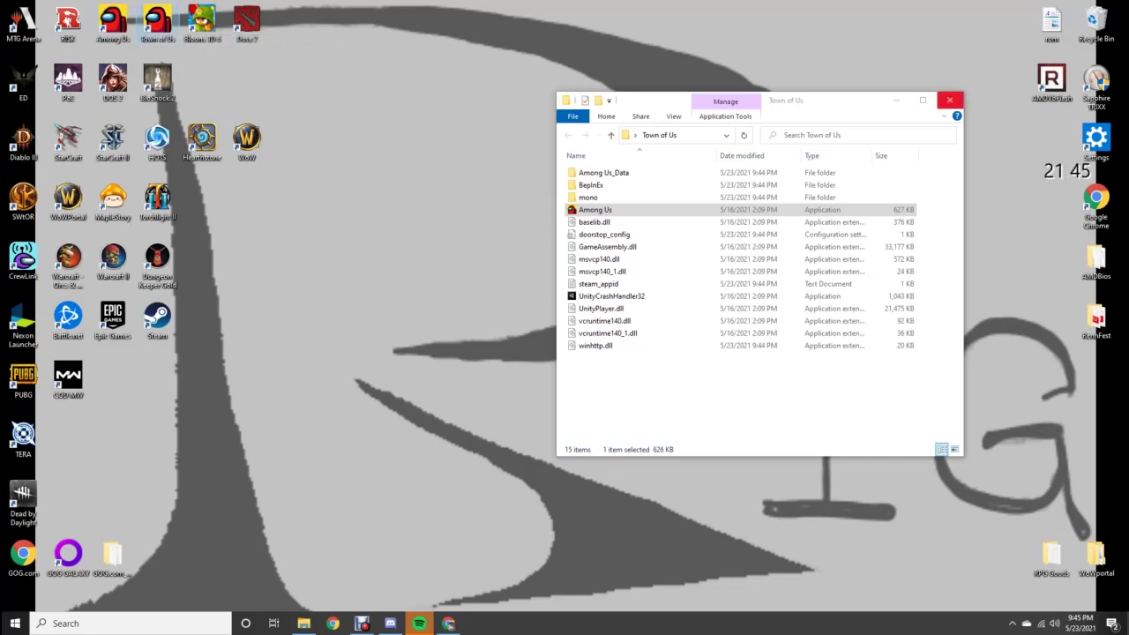
{"action": "left_click", "coordinate": [950, 101]}
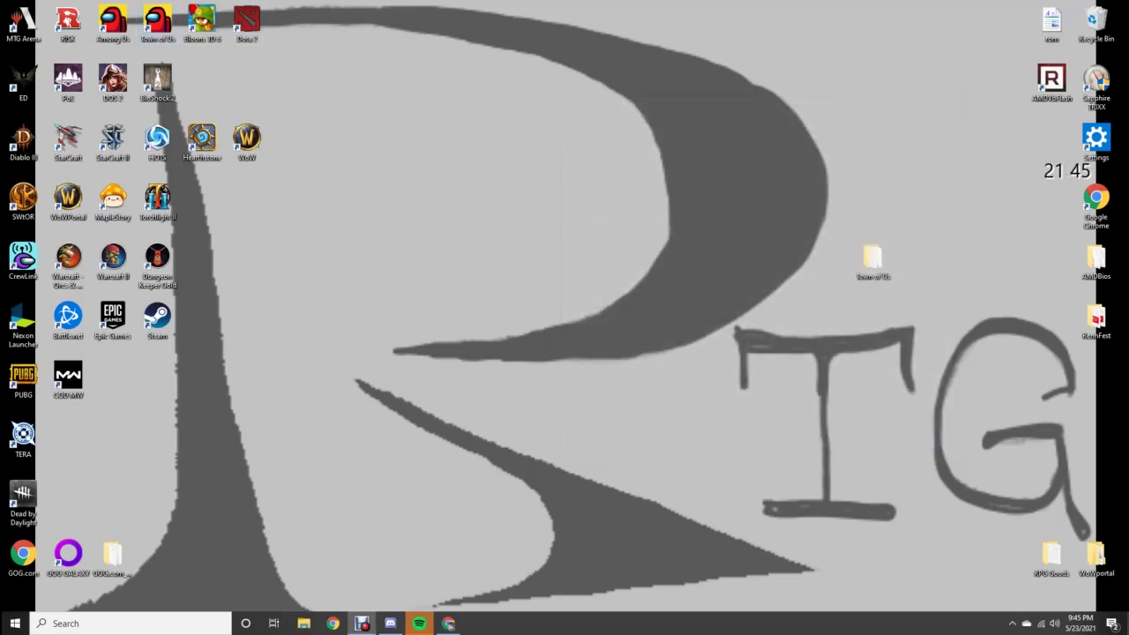
{"action": "left_click_drag", "start_coordinate": [873, 256], "coordinate": [1051, 259]}
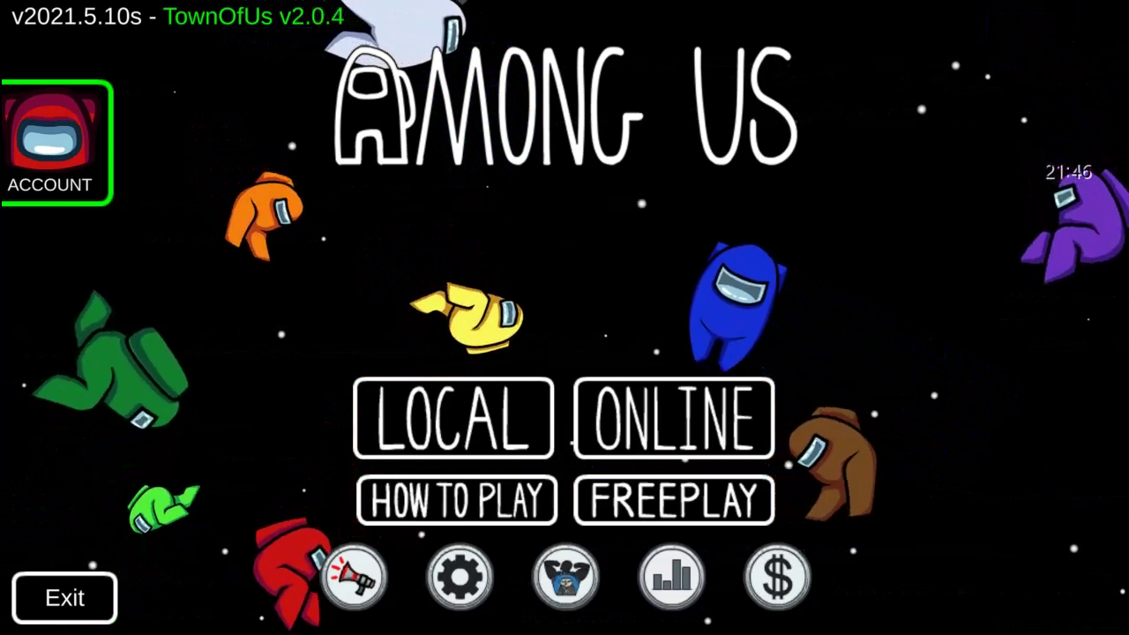
Step: View the account info in the modded Among Us game and return to the main menu
{"action": "key", "text": "Return"}
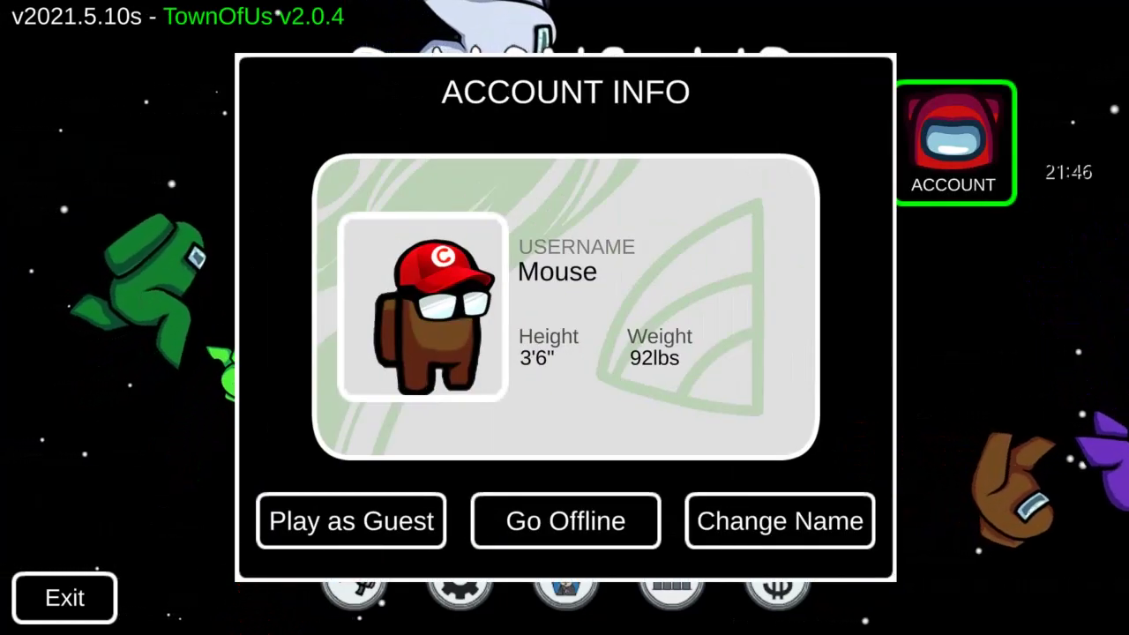
{"action": "key", "text": "Escape"}
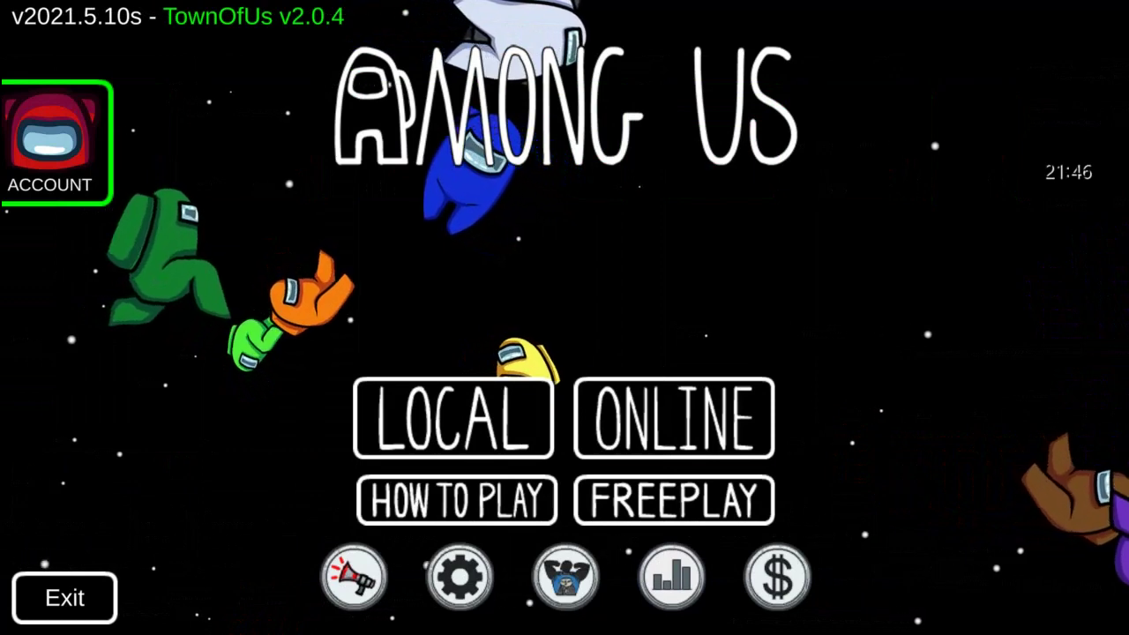
Step: Open the online play options and enter the private game's join code
{"action": "key", "text": "Down"}
{"action": "key", "text": "Return"}
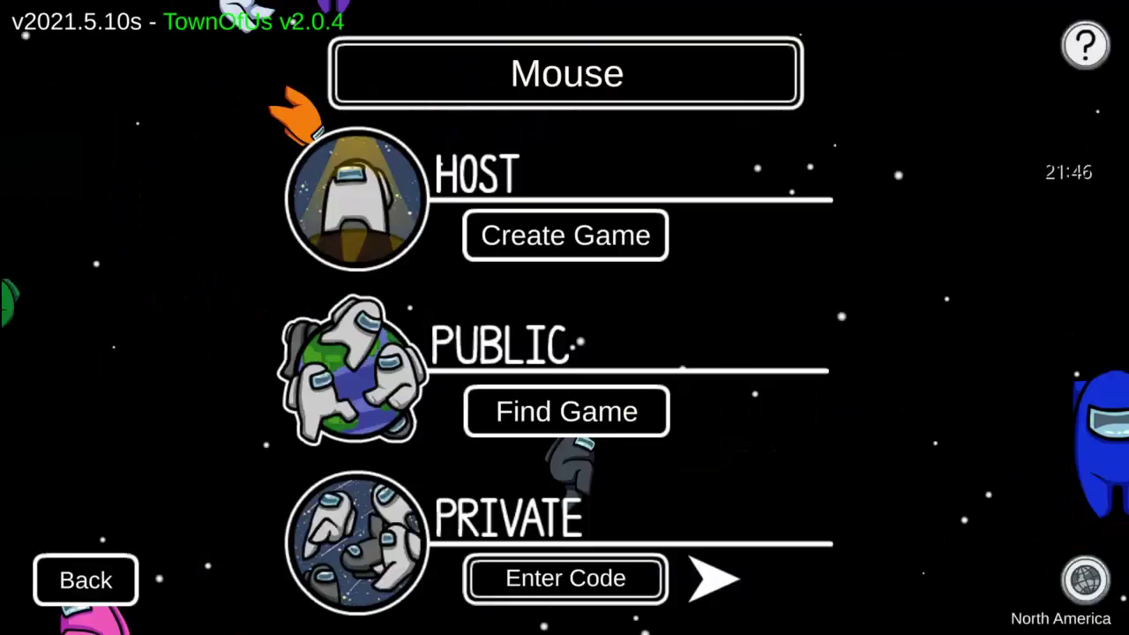
{"action": "left_click", "coordinate": [565, 578]}
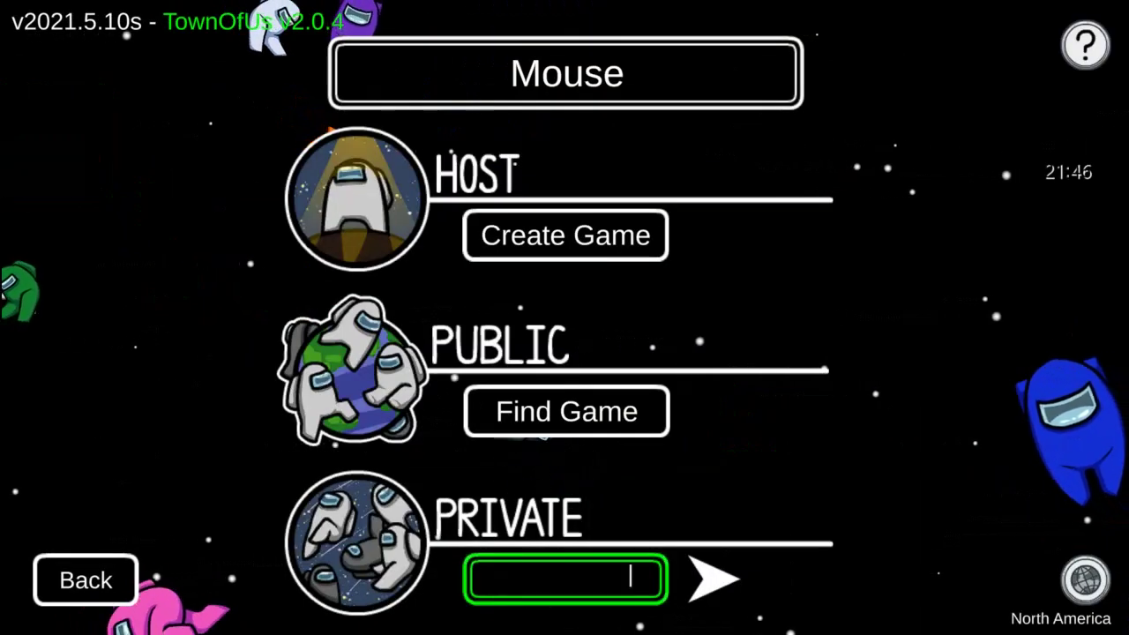
{"action": "type", "text": "JKNLAD"}
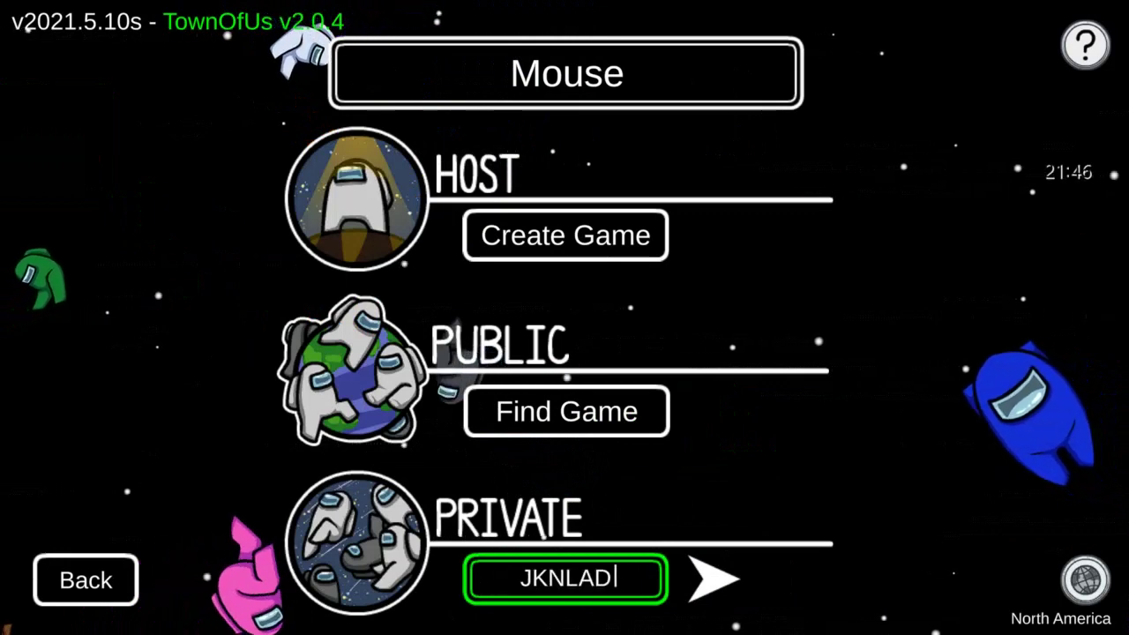
{"action": "key", "text": "Left"}
{"action": "key", "text": "Right"}
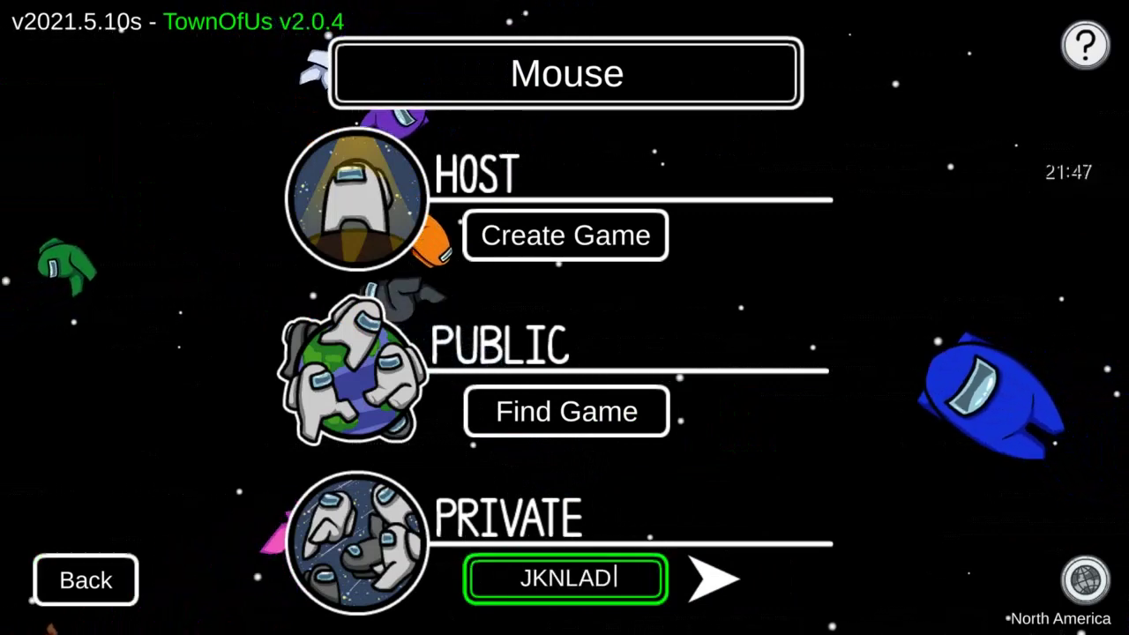
{"action": "key", "text": "Right"}
{"action": "key", "text": "Right"}
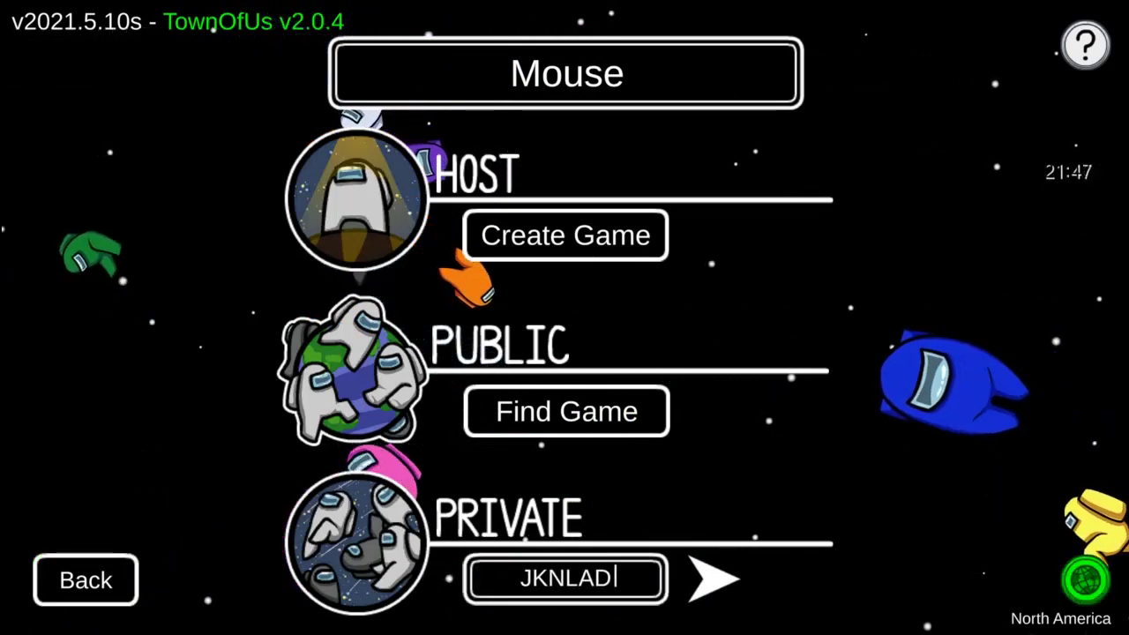
{"action": "key", "text": "Up"}
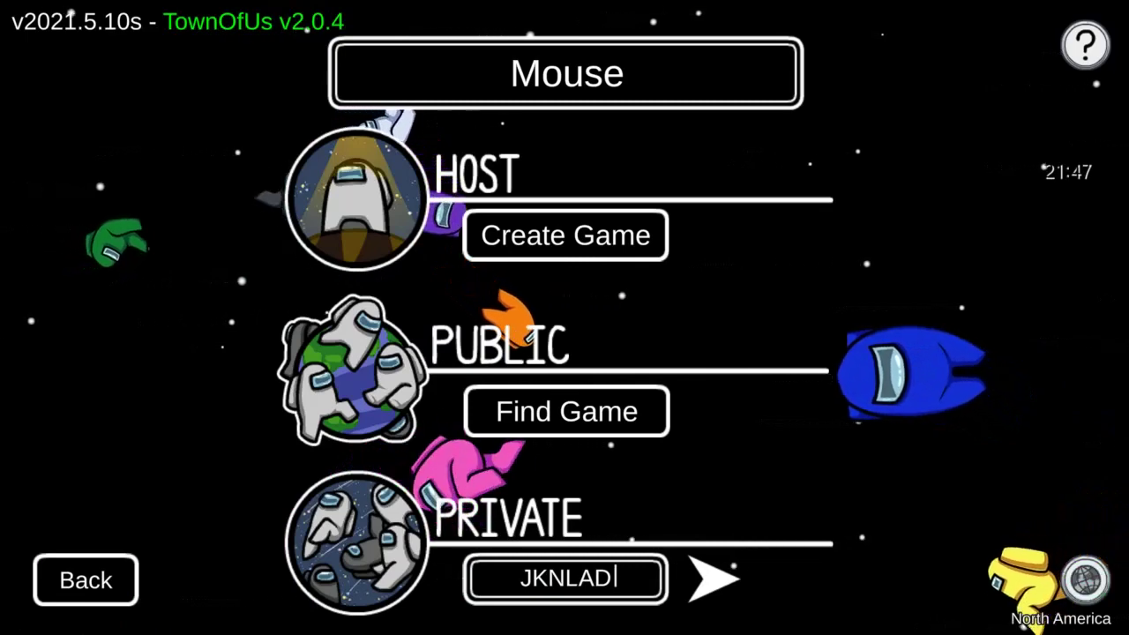